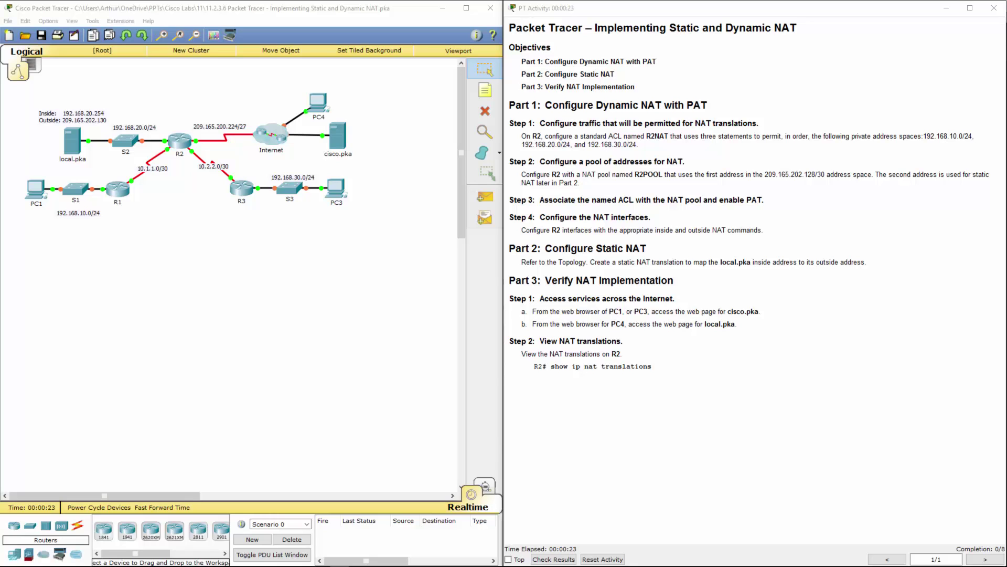
# Open R2's CLI and enter privileged mode with 'en', then global configuration with 'conf t'.
pyautogui.click(178, 141)
pyautogui.click(423, 165)
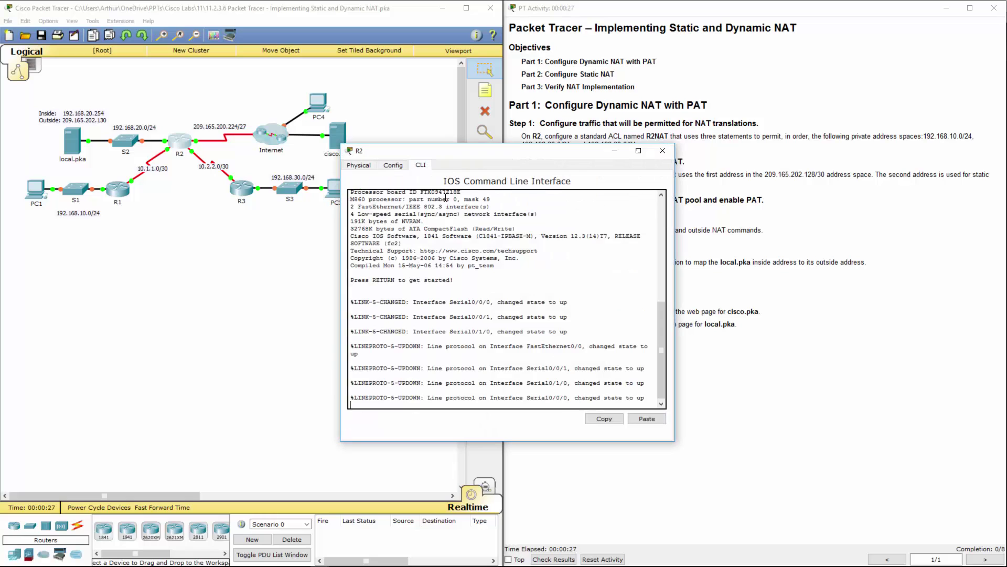
pyautogui.moveTo(521, 154); pyautogui.dragTo(341, 236)
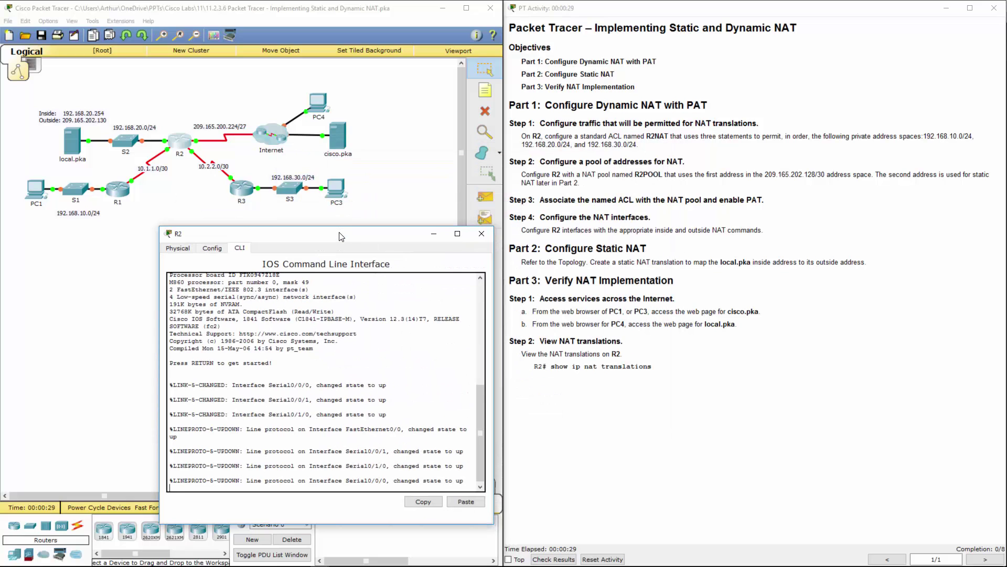
pyautogui.press('Return')
pyautogui.press('Return')
pyautogui.press('Return')
pyautogui.press('Return')
pyautogui.write('en')
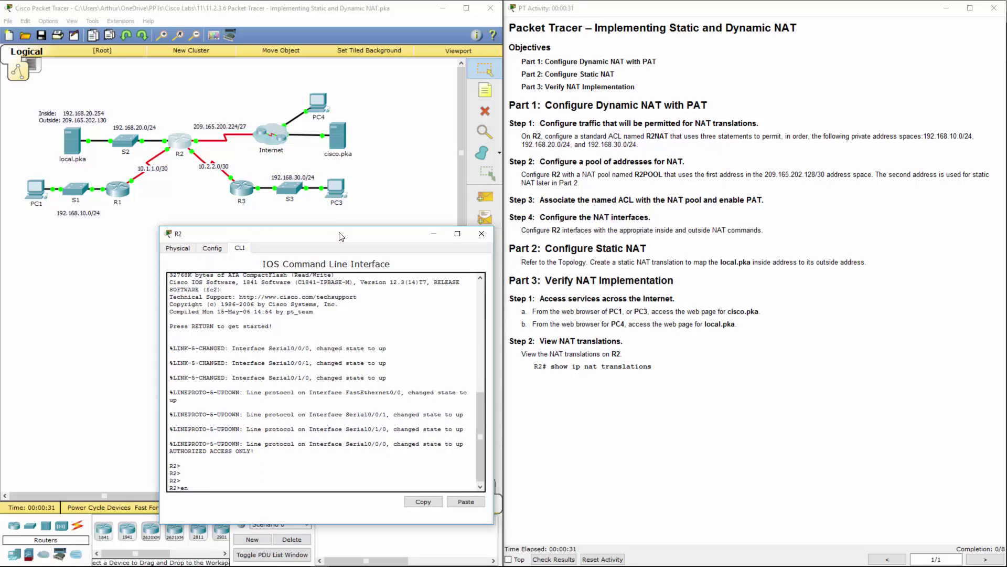
pyautogui.write('con')
pyautogui.press('BackSpace')
pyautogui.press('BackSpace')
pyautogui.write('n')
pyautogui.press('Return')
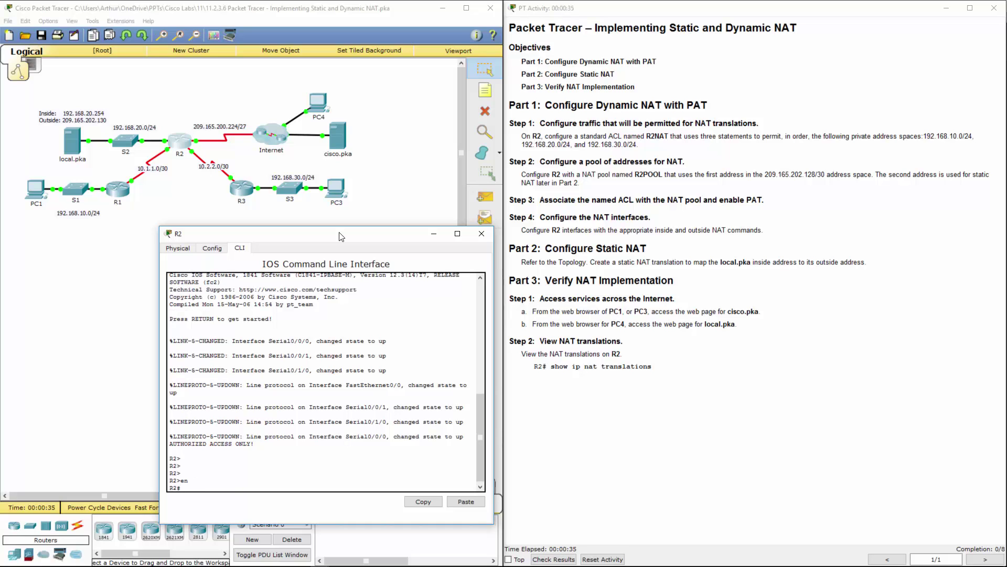
pyautogui.write('conf t')
pyautogui.press('Return')
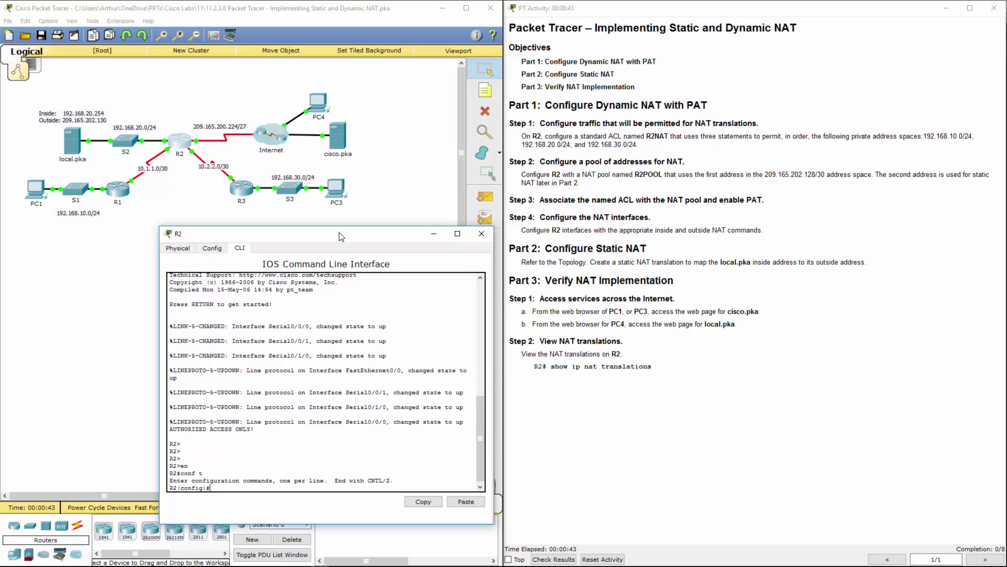
pyautogui.write('ip acc')
# Create standard access list R2NAT permitting 192.168.10.0 0.0.0.255.
pyautogui.press('Tab')
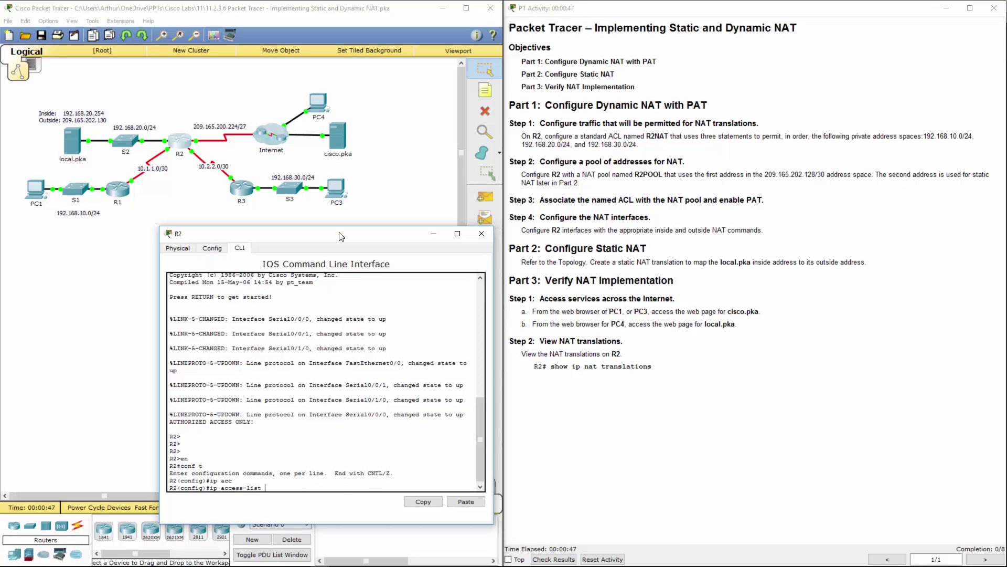
pyautogui.write('st')
pyautogui.press('Tab')
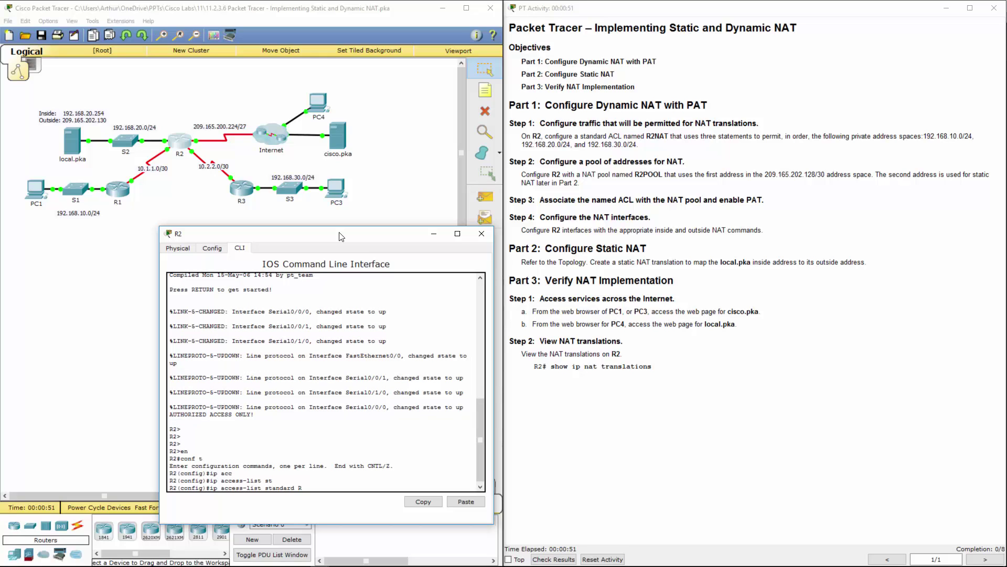
pyautogui.write('2NAT')
pyautogui.press('Return')
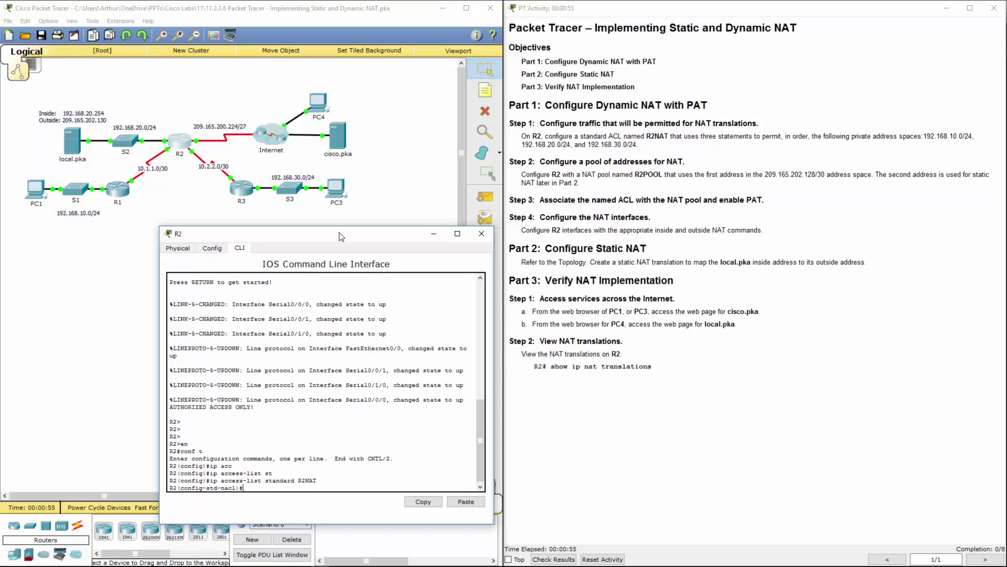
pyautogui.write('per')
pyautogui.press('Tab')
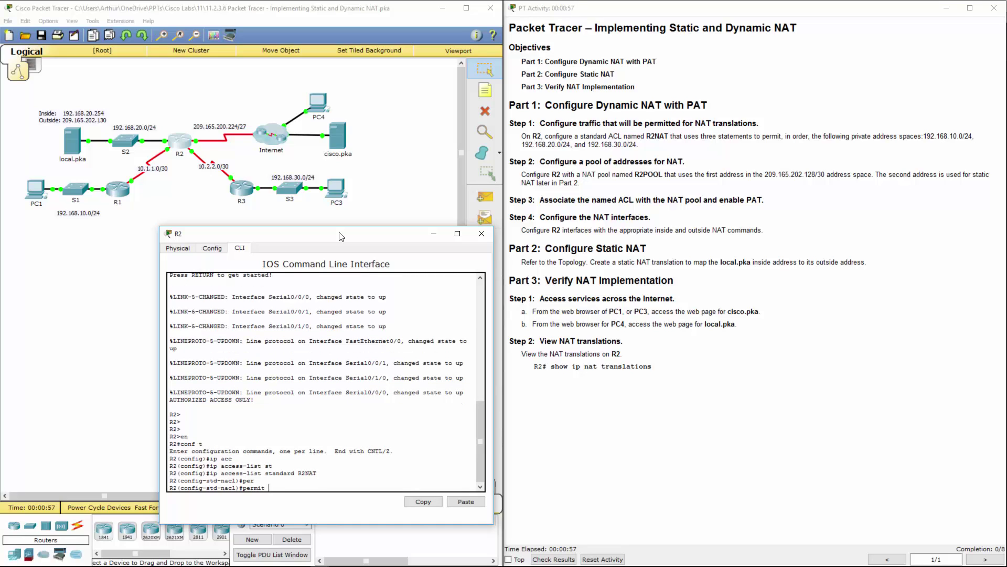
pyautogui.write('192.168.')
pyautogui.write('10')
pyautogui.write('.0 0.0.')
pyautogui.write('0.255')
pyautogui.press('Return')
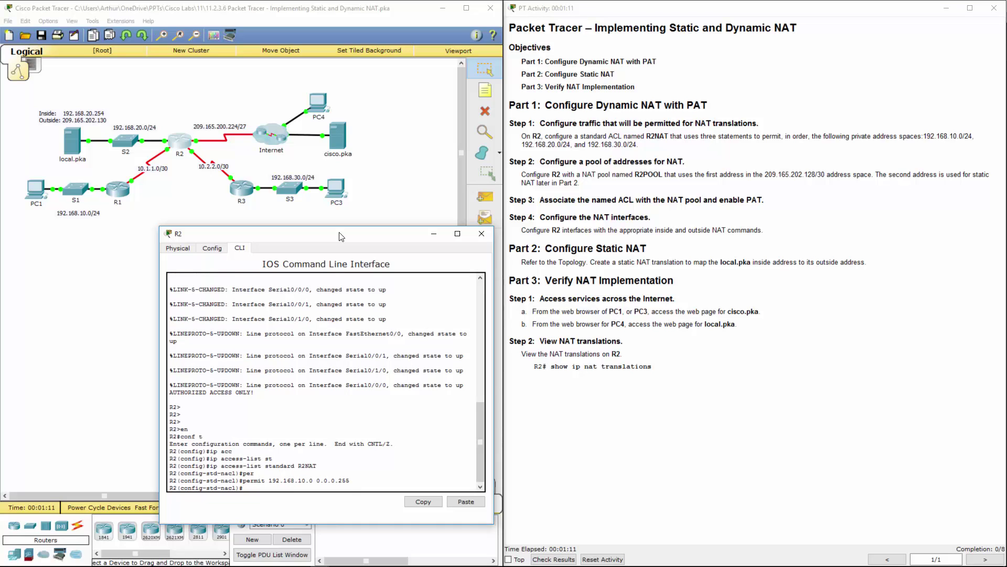
# Add R2NAT permit statements for 192.168.20.0/24 and 192.168.30.0/24.
pyautogui.press('Up')
pyautogui.press('BackSpace')
pyautogui.write('2.168.20.0 0.0.0.255')
pyautogui.press('Return')
pyautogui.press('Up')
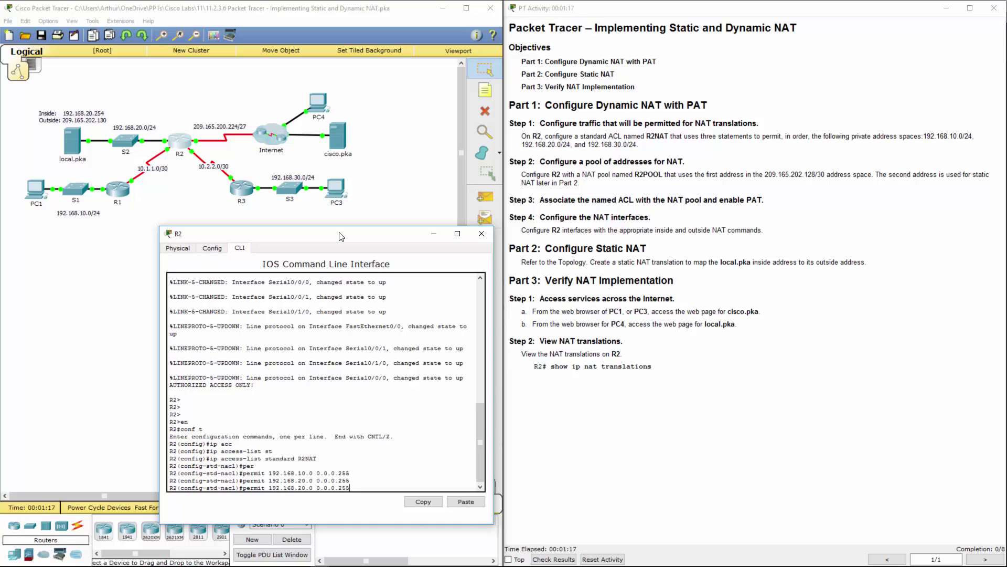
pyautogui.press('BackSpace')
pyautogui.write('3')
pyautogui.press('Return')
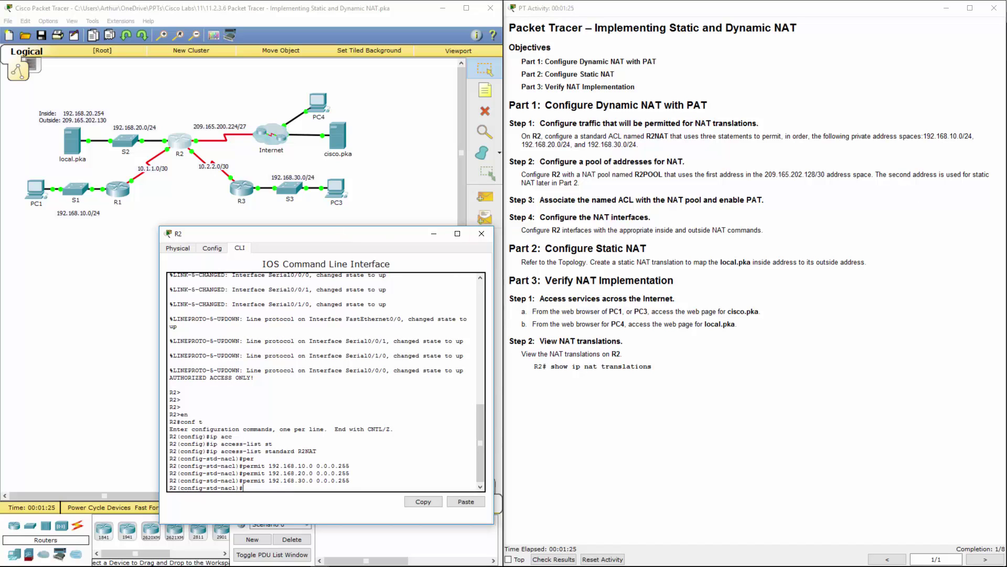
pyautogui.click(607, 141)
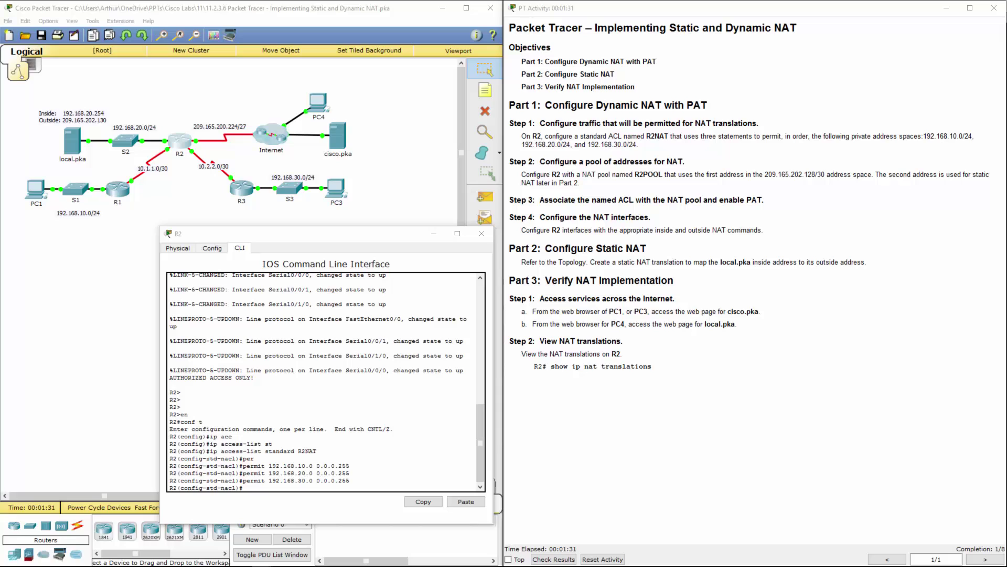
# Define R2's NAT pool R2POOL as 209.165.202.128–209.165.202.130, netmask 255.255.255.252.
pyautogui.click(371, 458)
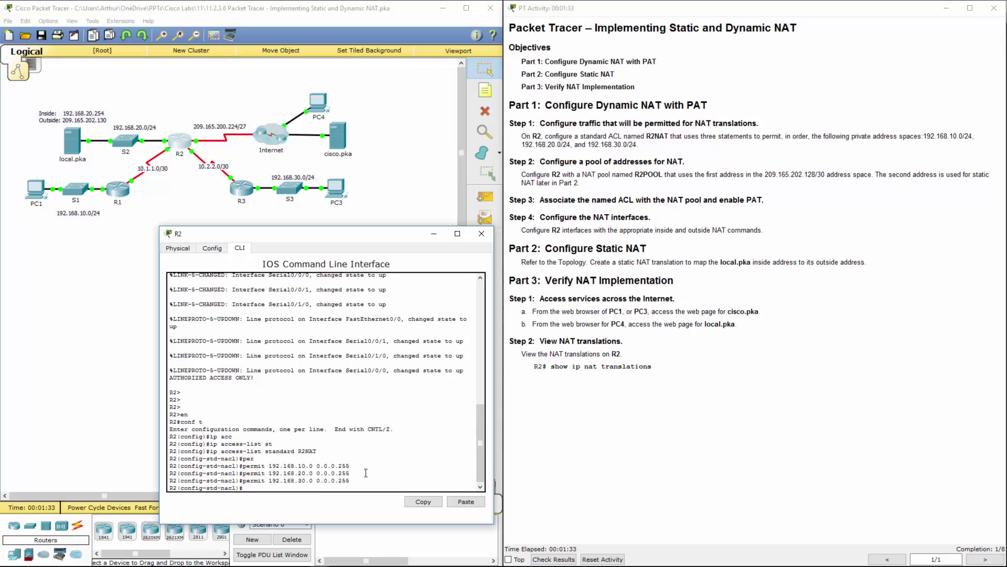
pyautogui.write('exit')
pyautogui.press('Return')
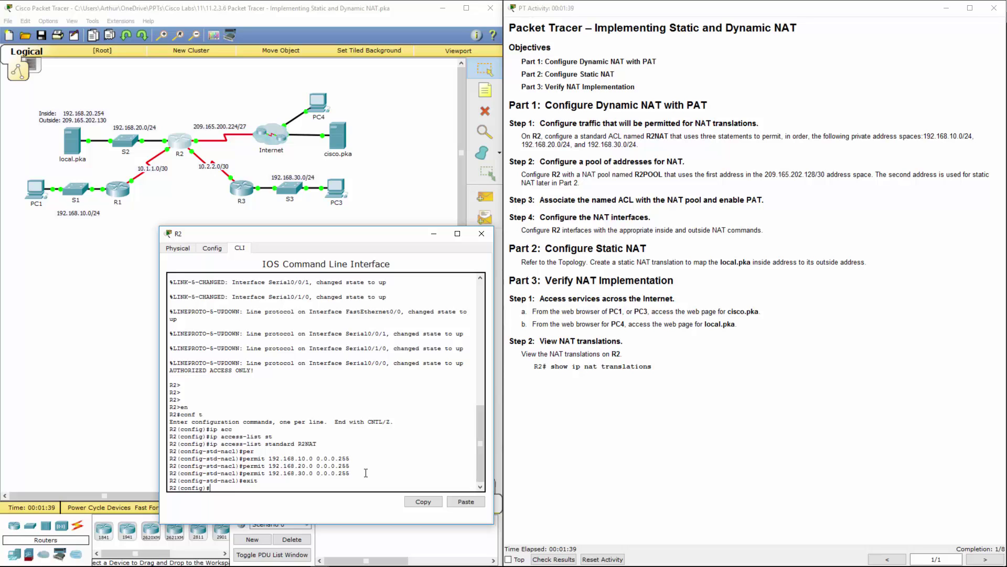
pyautogui.write('ip')
pyautogui.write(' nat poo')
pyautogui.press('Tab')
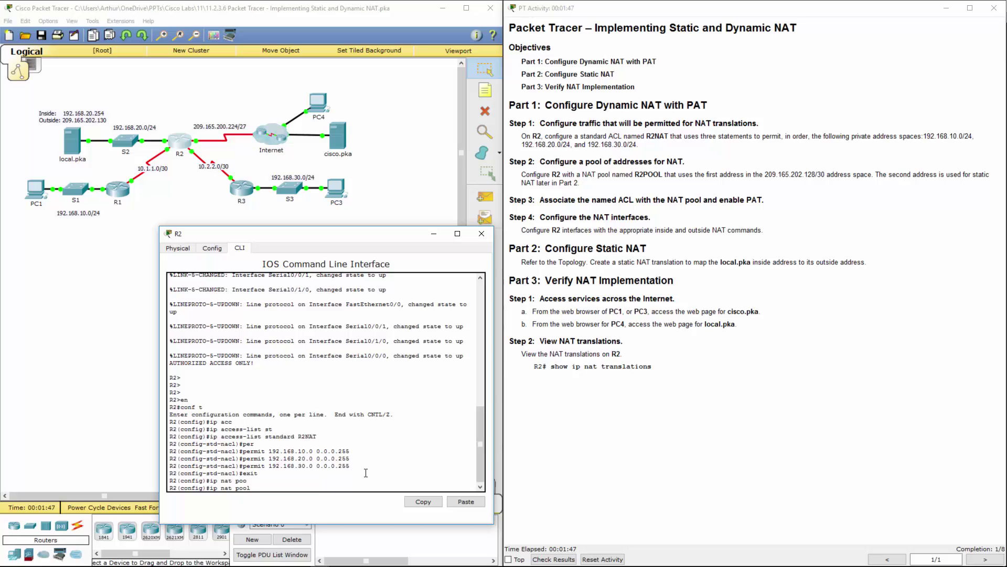
pyautogui.press('BackSpace')
pyautogui.write('2')
pyautogui.write('OO')
pyautogui.write('209')
pyautogui.write('.1')
pyautogui.write('.20')
pyautogui.write('128 ')
pyautogui.write('209')
pyautogui.write('.165.')
pyautogui.write('202.130')
pyautogui.moveTo(765, 173); pyautogui.dragTo(811, 174)
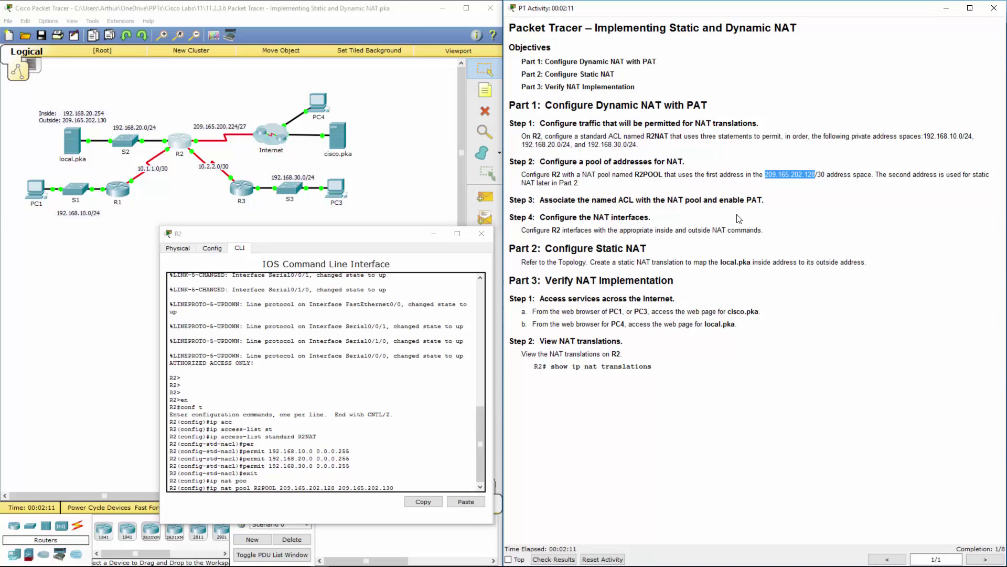
pyautogui.click(414, 486)
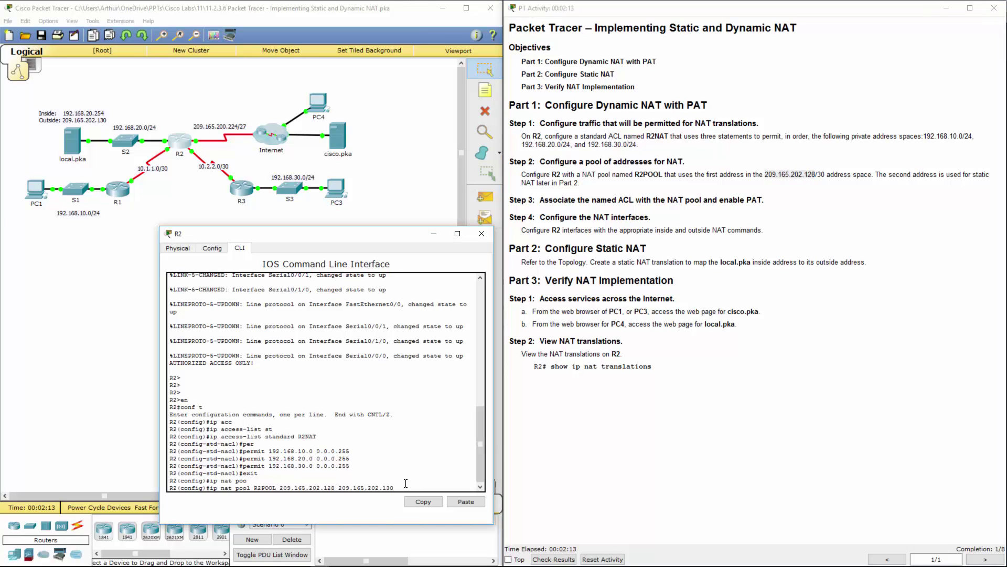
pyautogui.write(' net')
pyautogui.press('Tab')
pyautogui.write('25')
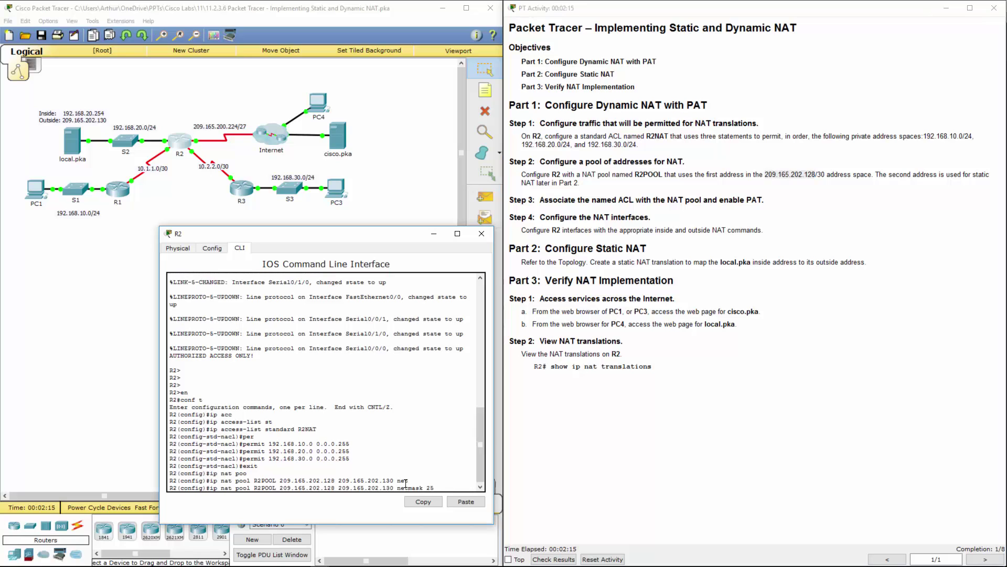
pyautogui.write('5.255.255.25')
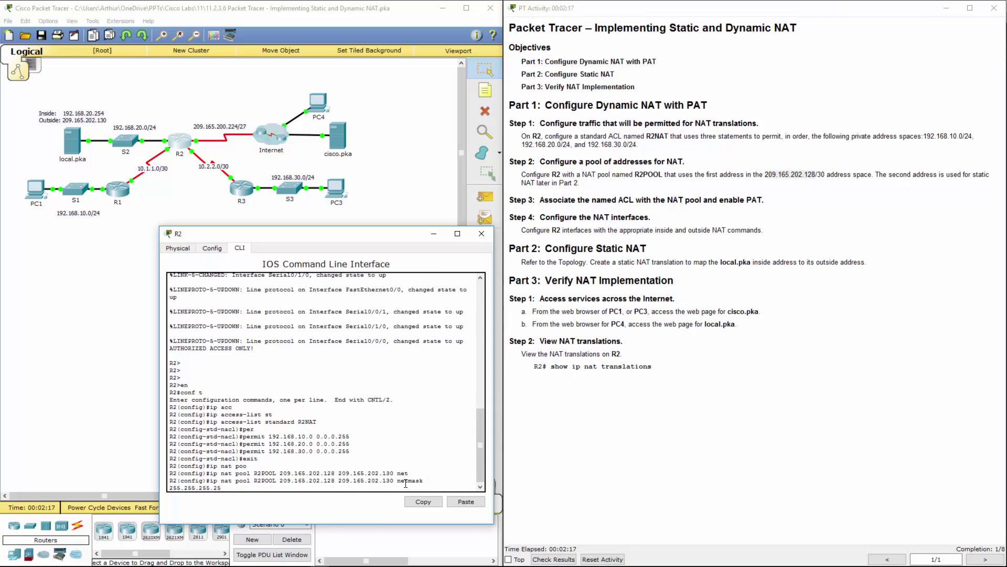
pyautogui.press('Return')
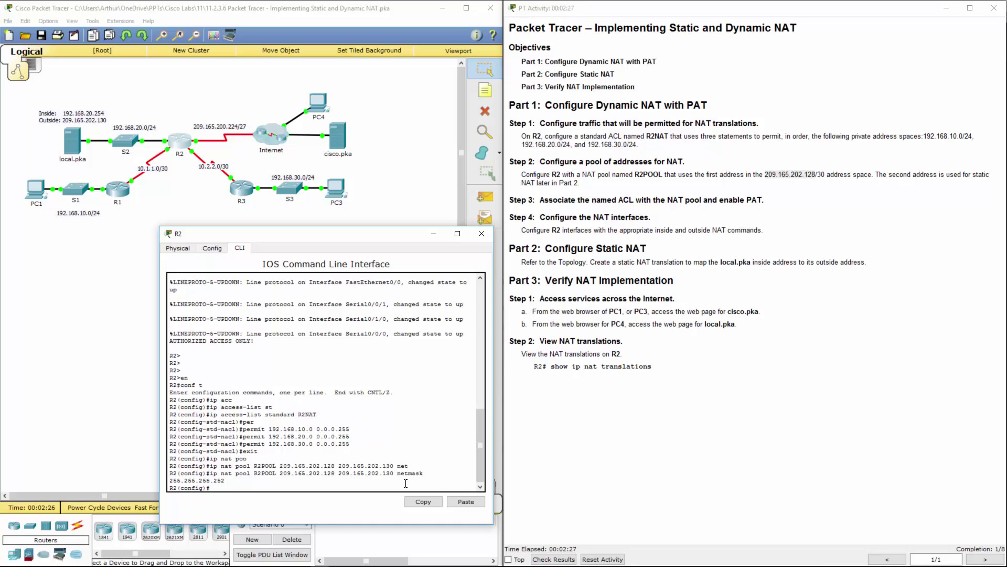
pyautogui.press('Return')
pyautogui.press('Return')
pyautogui.press('Return')
pyautogui.press('Return')
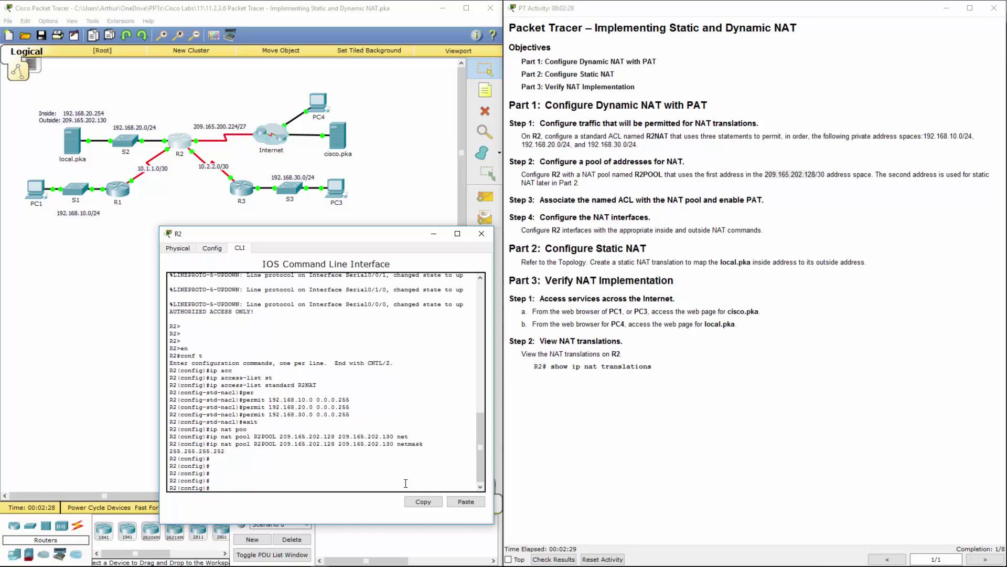
pyautogui.press('Return')
pyautogui.press('Return')
pyautogui.write('p nat ins')
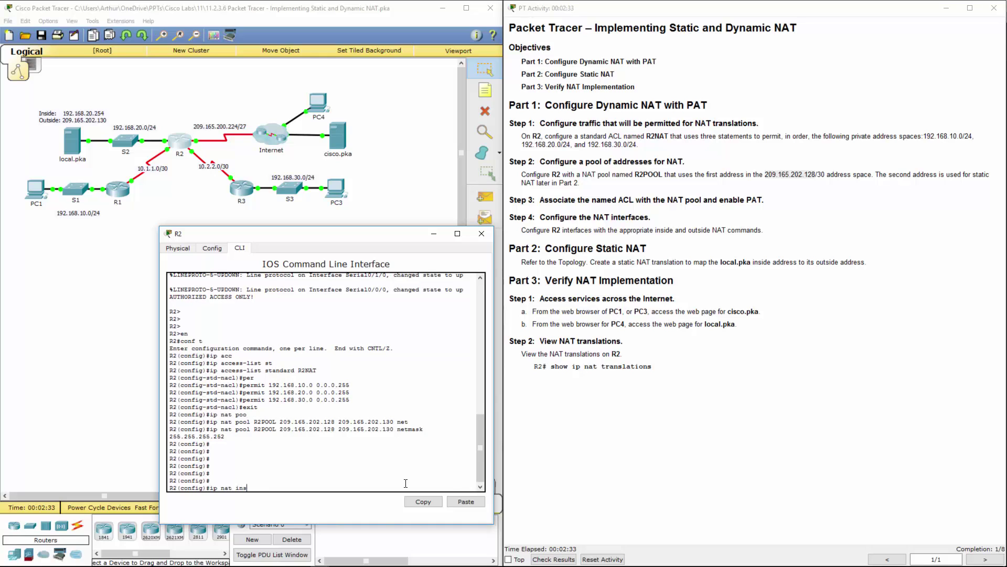
# Map access list R2NAT to pool R2POOL with overload on R2 to enable PAT.
pyautogui.press('Tab')
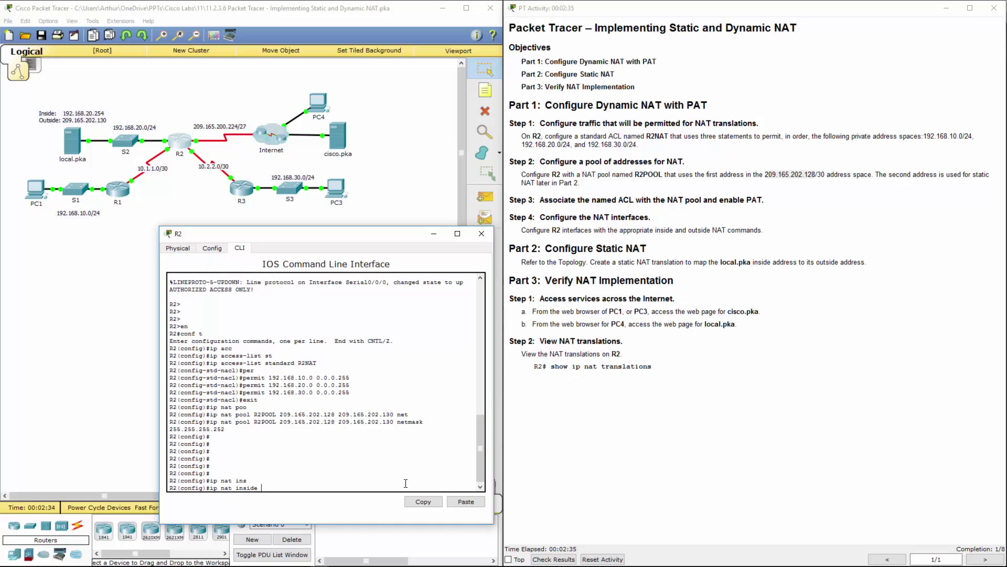
pyautogui.write('soi')
pyautogui.press('Tab')
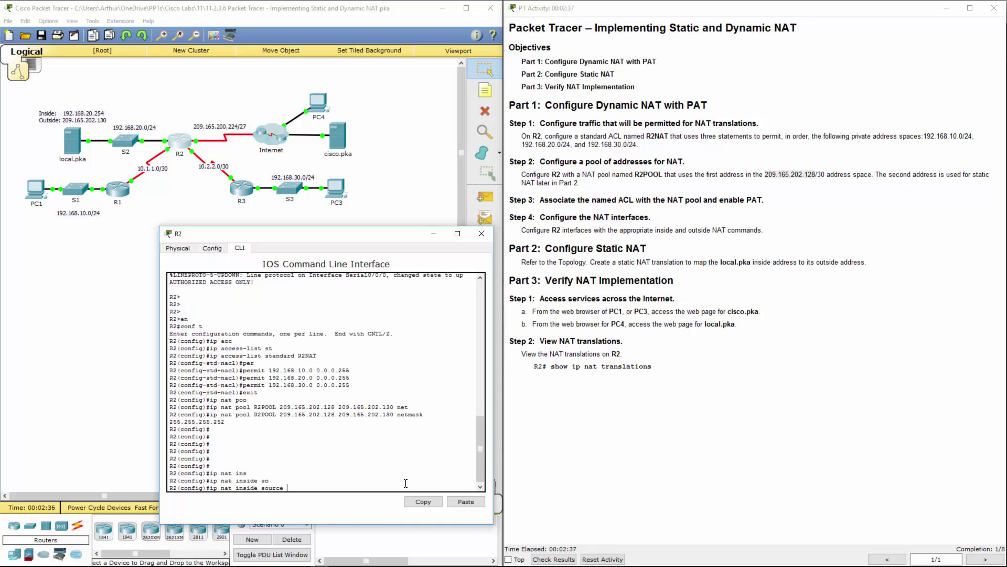
pyautogui.write('list')
pyautogui.press('Tab')
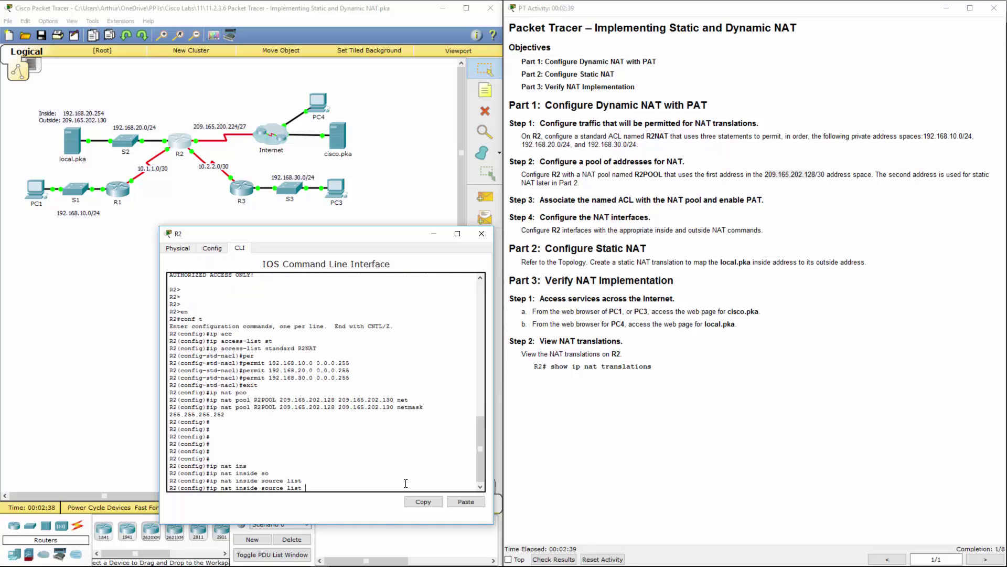
pyautogui.write('R2N')
pyautogui.write('AT')
pyautogui.write(' pool R2')
pyautogui.write('POL')
pyautogui.press('BackSpace')
pyautogui.write('OL ov')
pyautogui.write('erl')
pyautogui.press('Tab')
pyautogui.press('Return')
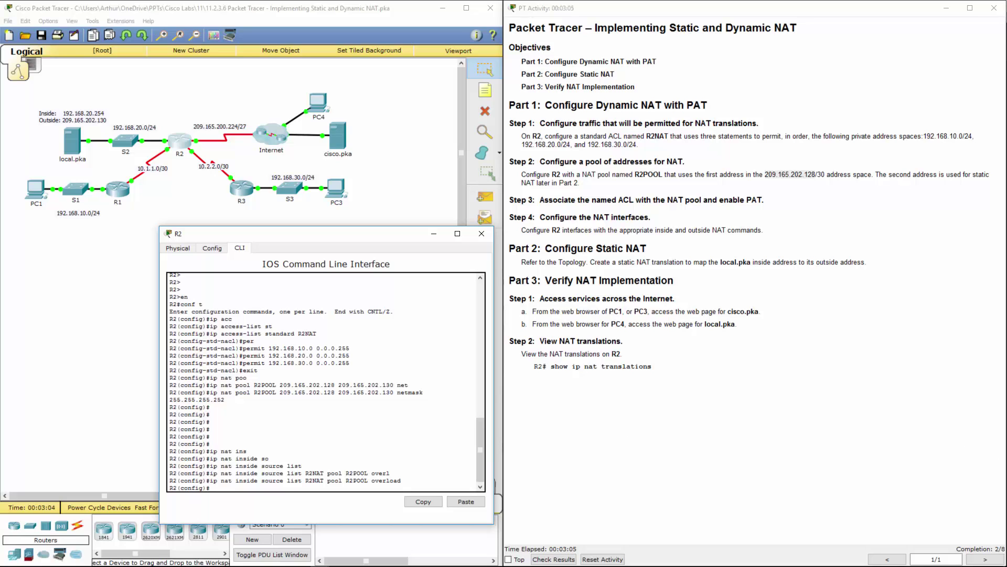
pyautogui.click(857, 435)
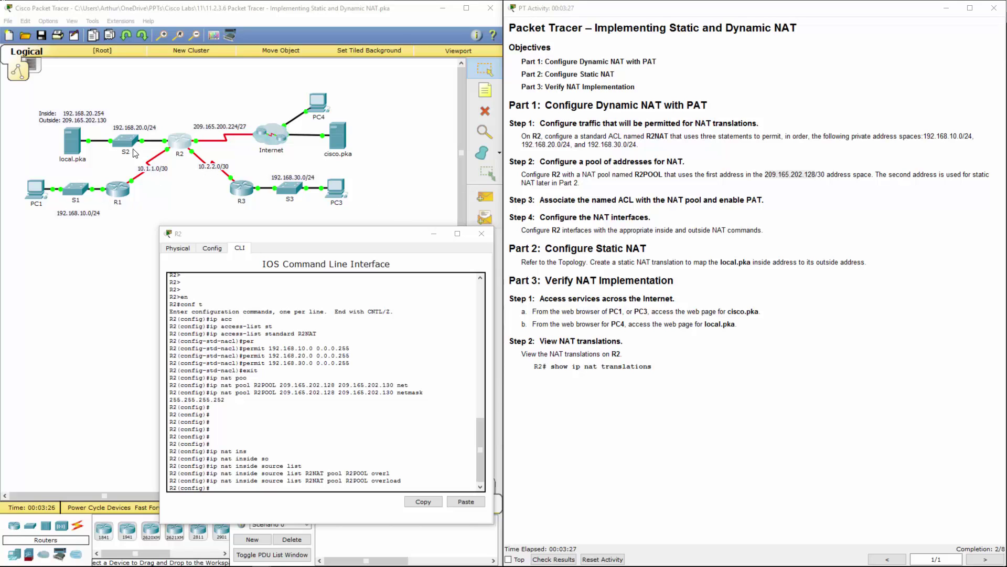
pyautogui.click(286, 475)
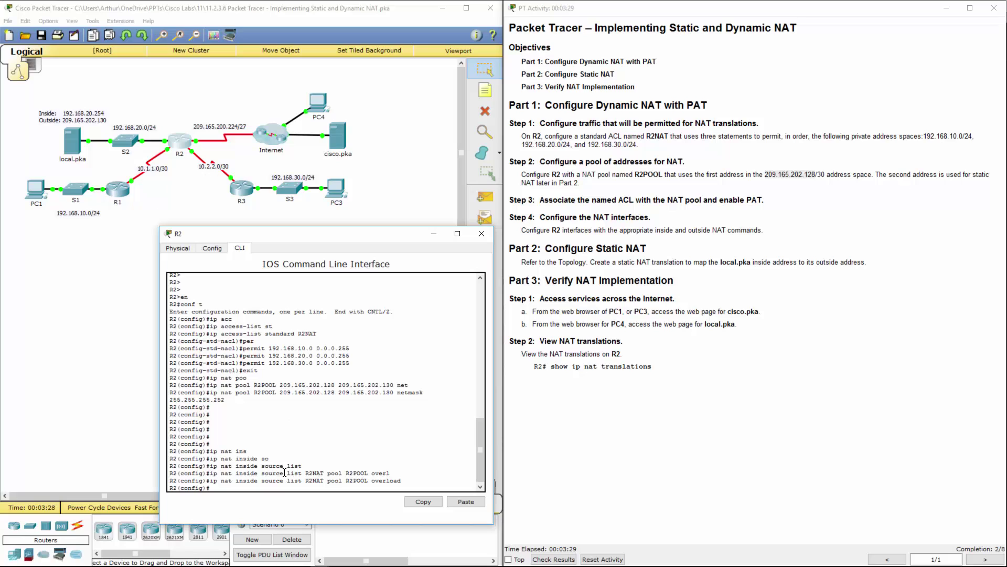
pyautogui.write('int f')
pyautogui.write('0/0')
# Make R2's F0/0 and S0/0/0 NAT inside interfaces.
pyautogui.press('Return')
pyautogui.write('nat')
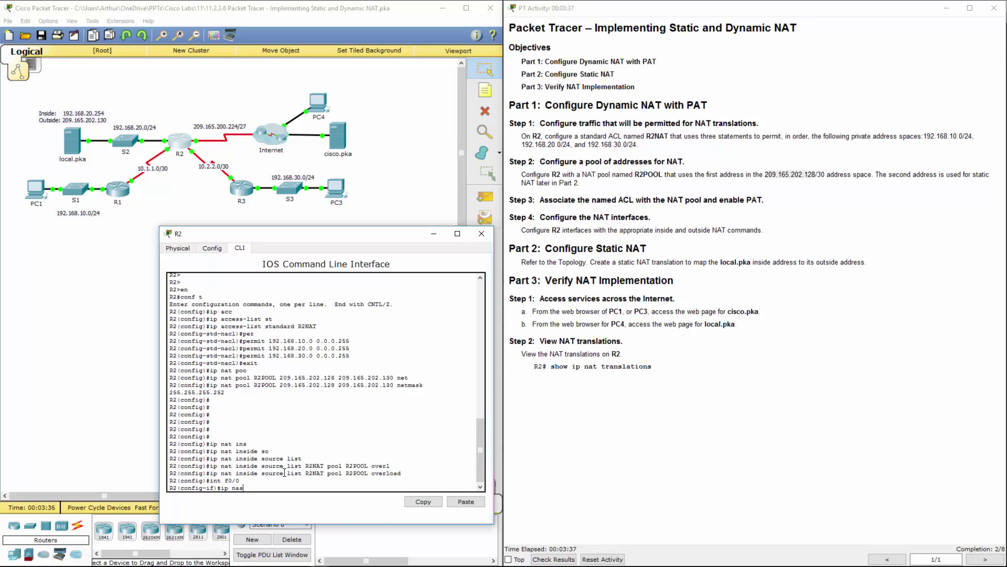
pyautogui.press('BackSpace')
pyautogui.write('in')
pyautogui.press('Tab')
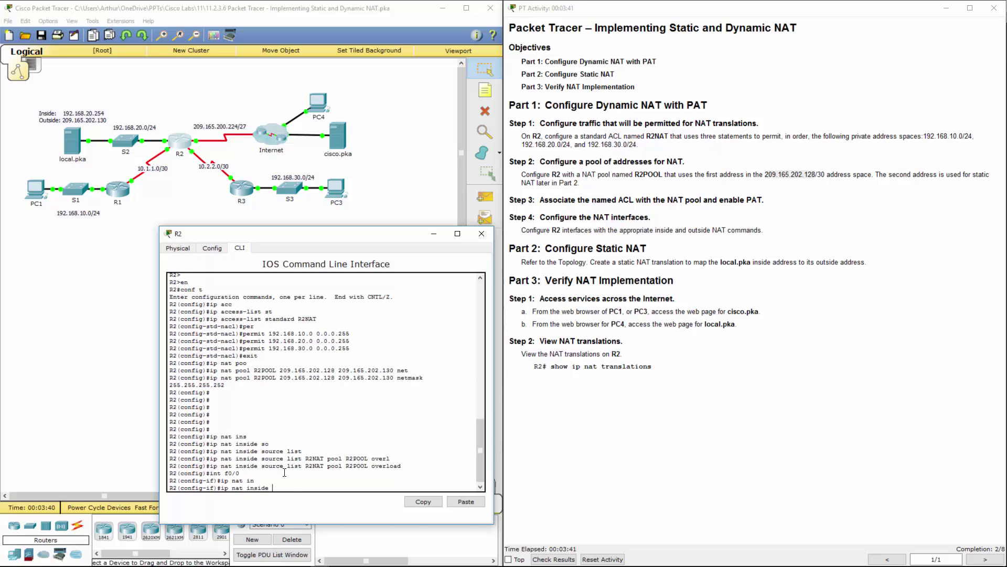
pyautogui.press('Return')
pyautogui.write('int s')
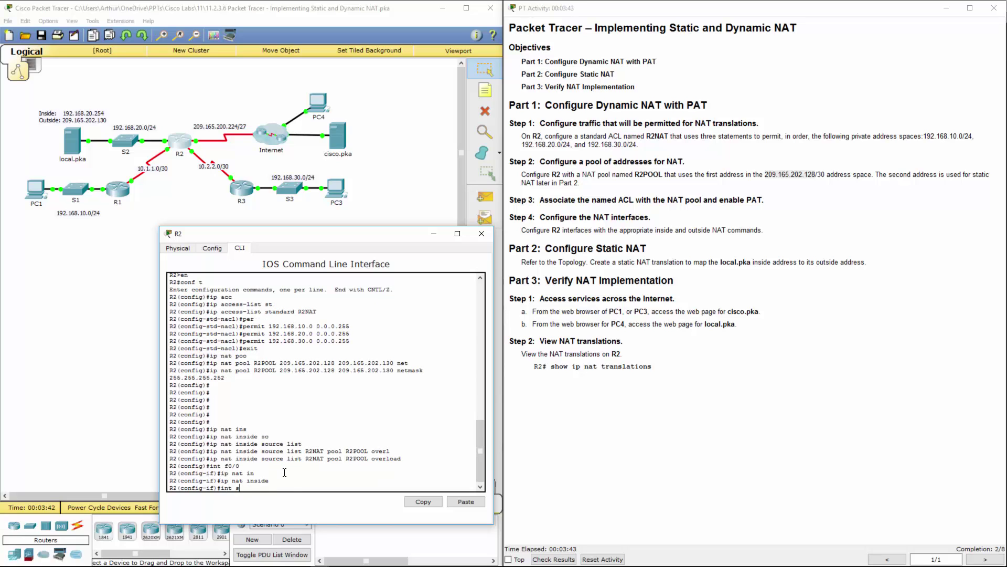
pyautogui.write('0/0/0')
pyautogui.press('Return')
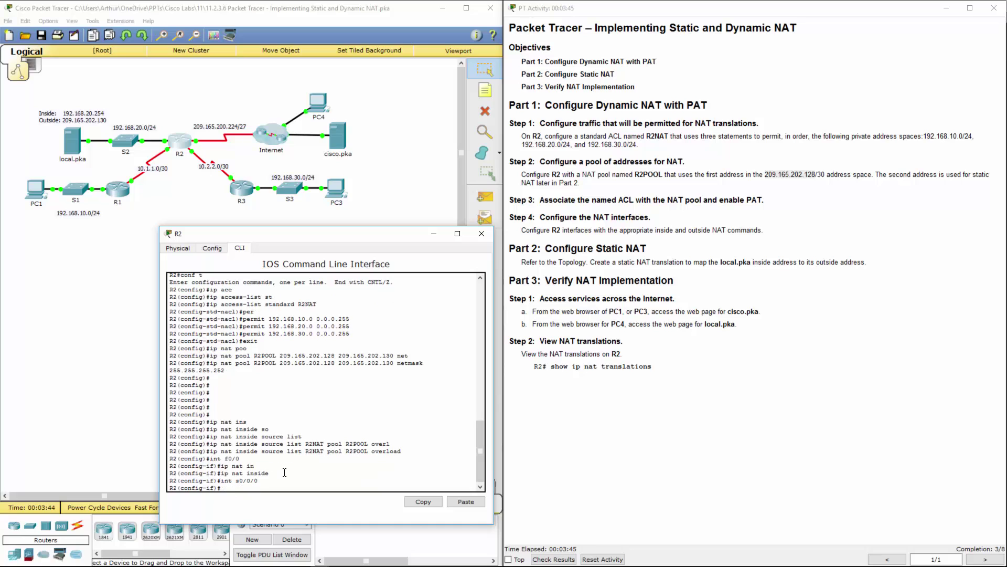
pyautogui.write('ip nat in')
pyautogui.press('Return')
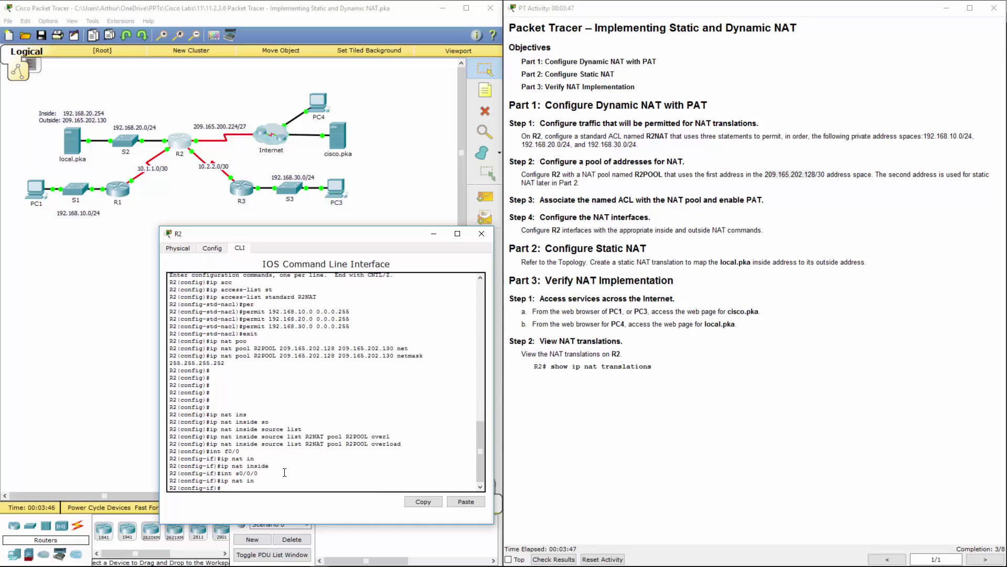
pyautogui.write('ip nat in')
# Make S0/0/1 a NAT inside interface and S0/1/0 the NAT outside interface.
pyautogui.press('Up')
pyautogui.press('Up')
pyautogui.press('BackSpace')
pyautogui.write('1')
pyautogui.press('Return')
pyautogui.write('ip na')
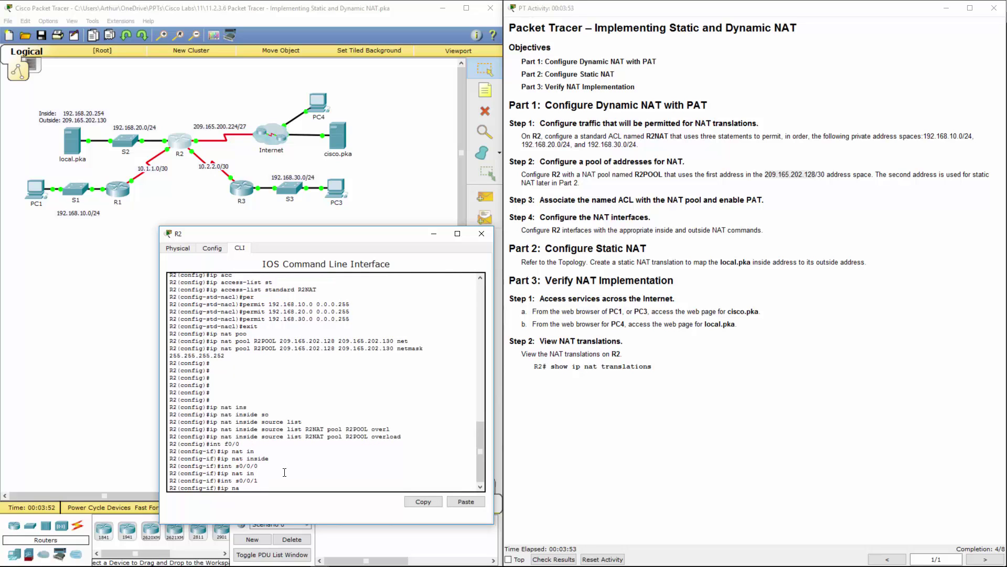
pyautogui.press('Return')
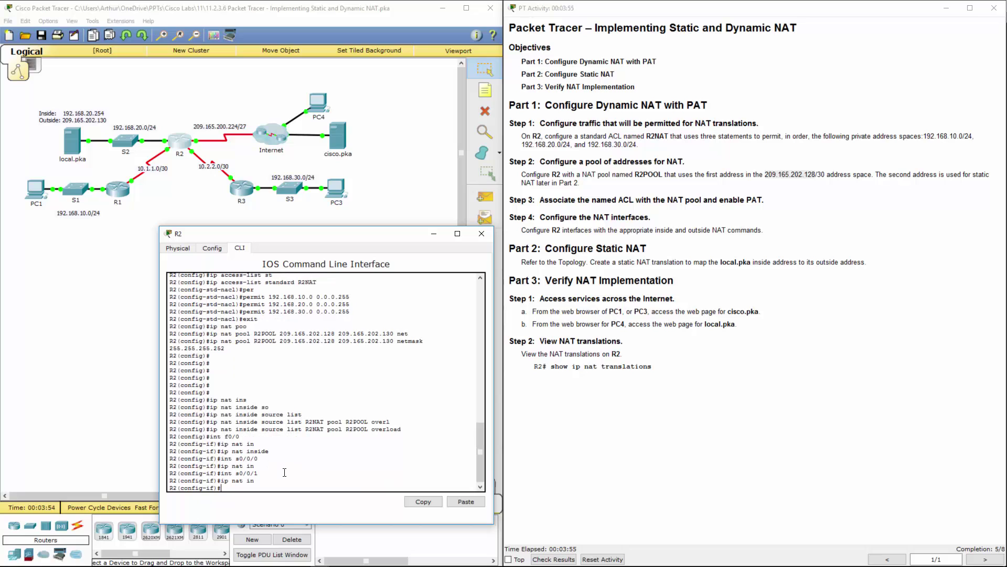
pyautogui.write('n')
pyautogui.write('1/0')
pyautogui.press('Return')
pyautogui.write('ip nat out')
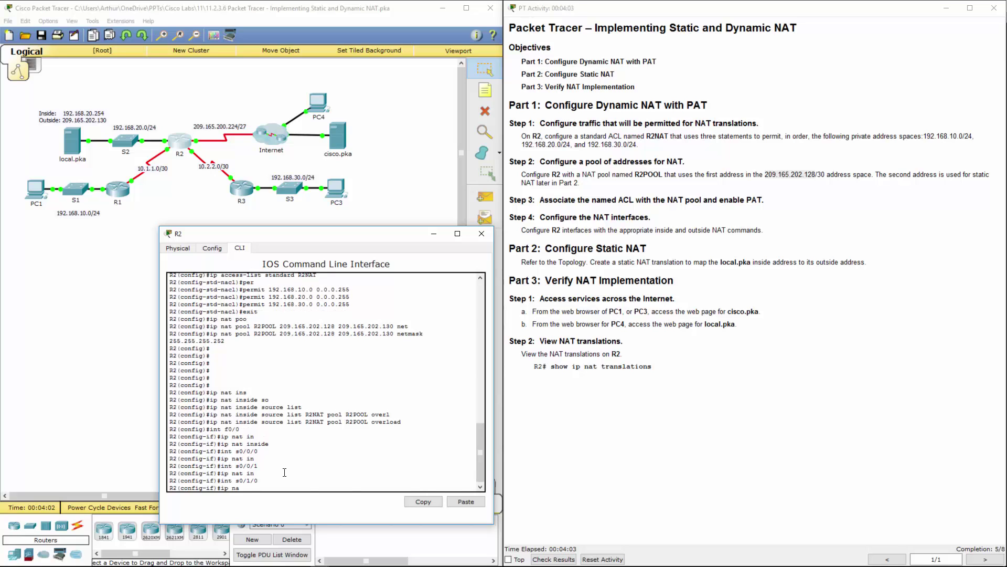
pyautogui.press('Return')
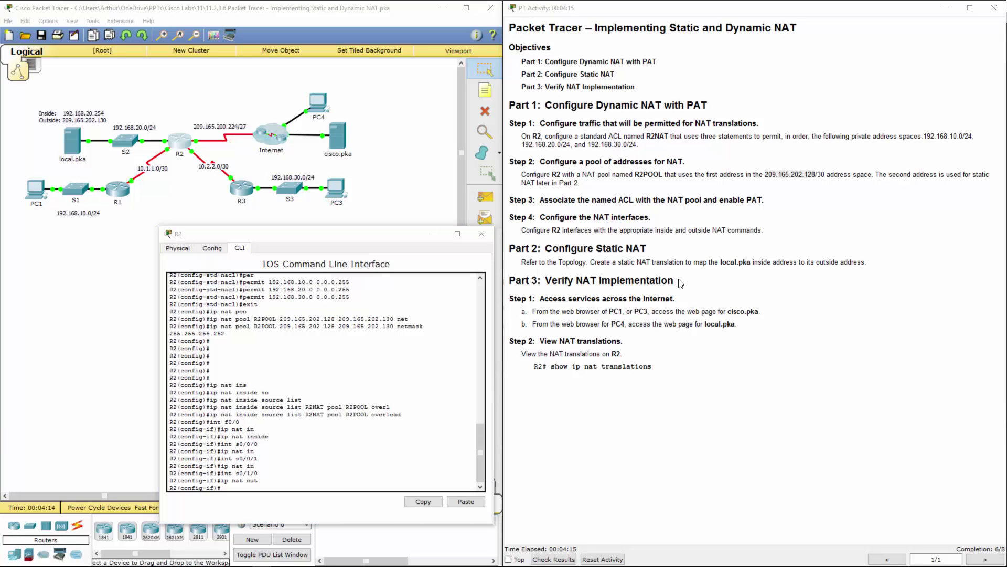
# Exit R2's interface configuration with 'exit', returning to global configuration mode.
pyautogui.moveTo(550, 248); pyautogui.dragTo(627, 246)
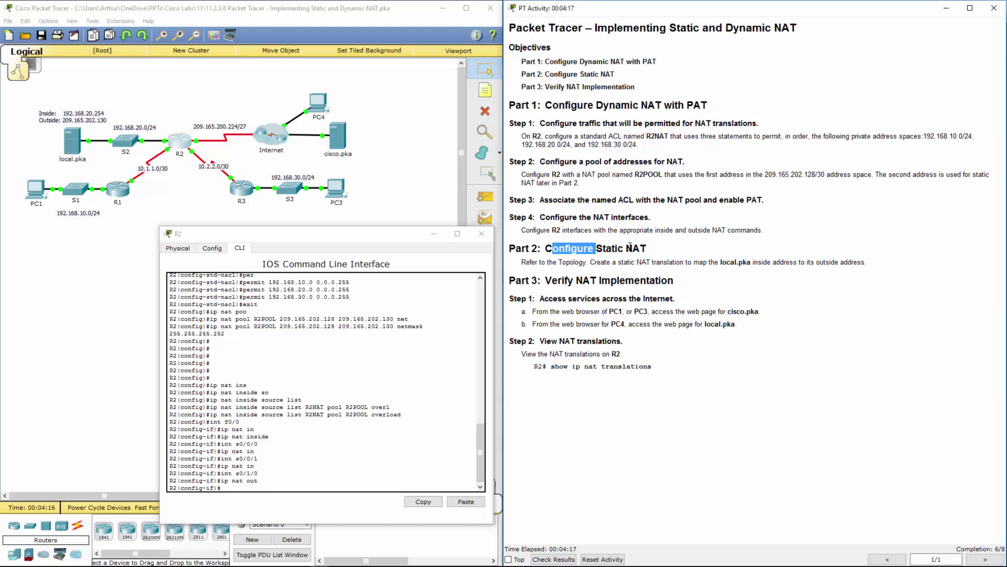
pyautogui.click(611, 261)
pyautogui.click(344, 448)
pyautogui.press('Return')
pyautogui.press('Return')
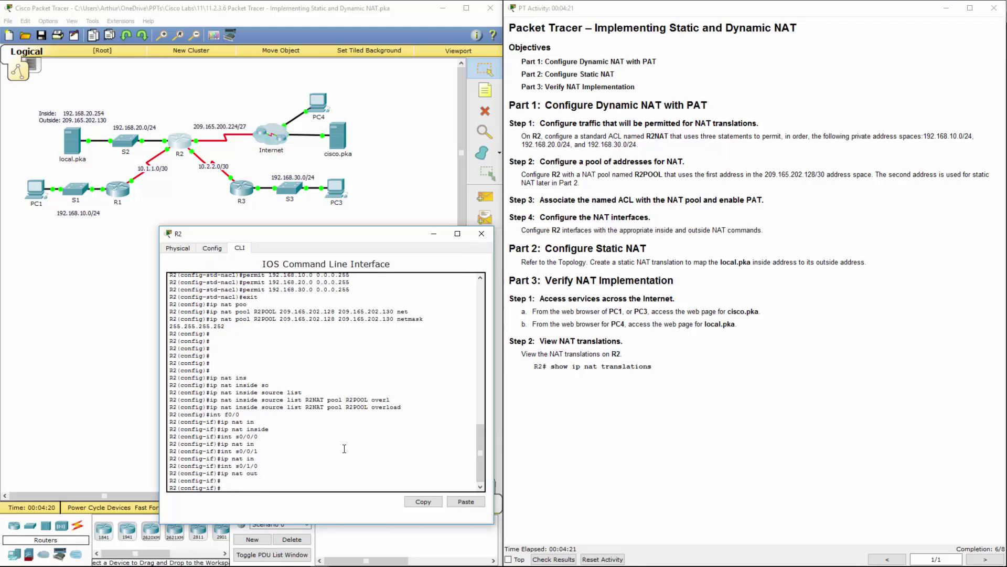
pyautogui.press('Return')
pyautogui.write('exit')
pyautogui.press('Return')
pyautogui.press('Return')
pyautogui.press('Return')
pyautogui.press('Return')
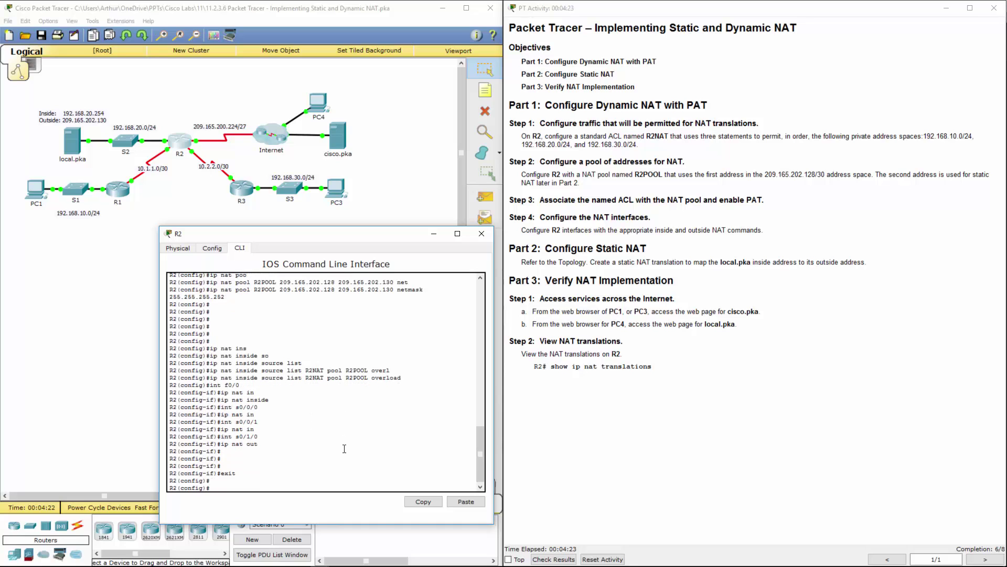
pyautogui.press('Return')
pyautogui.press('Return')
pyautogui.press('Return')
pyautogui.press('Return')
pyautogui.press('Return')
pyautogui.press('Return')
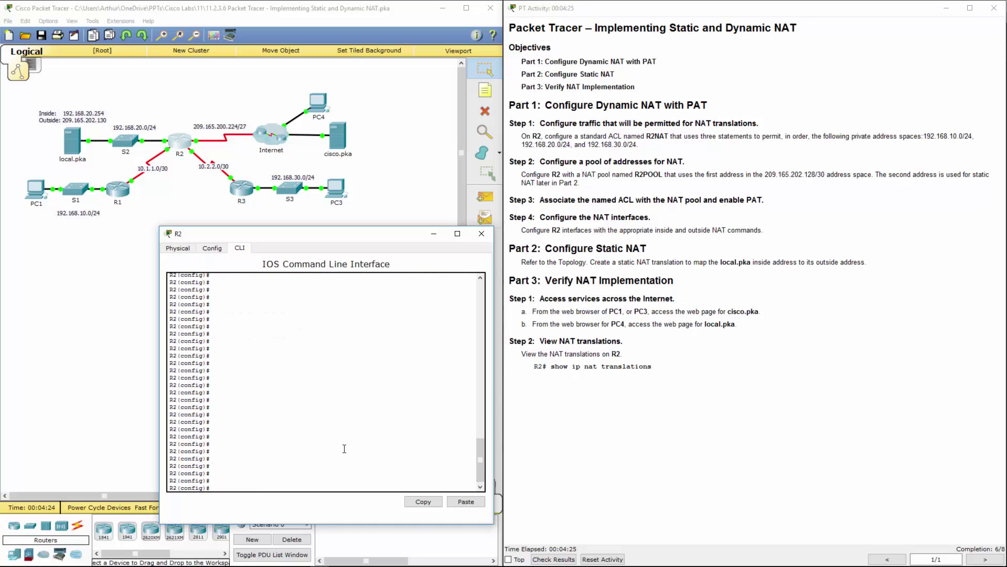
pyautogui.write('ip nat in')
# Add R2's static NAT mapping from inside 192.168.20.254 to outside 209.165.202.131.
pyautogui.press('Tab')
pyautogui.write('ou')
pyautogui.press('Tab')
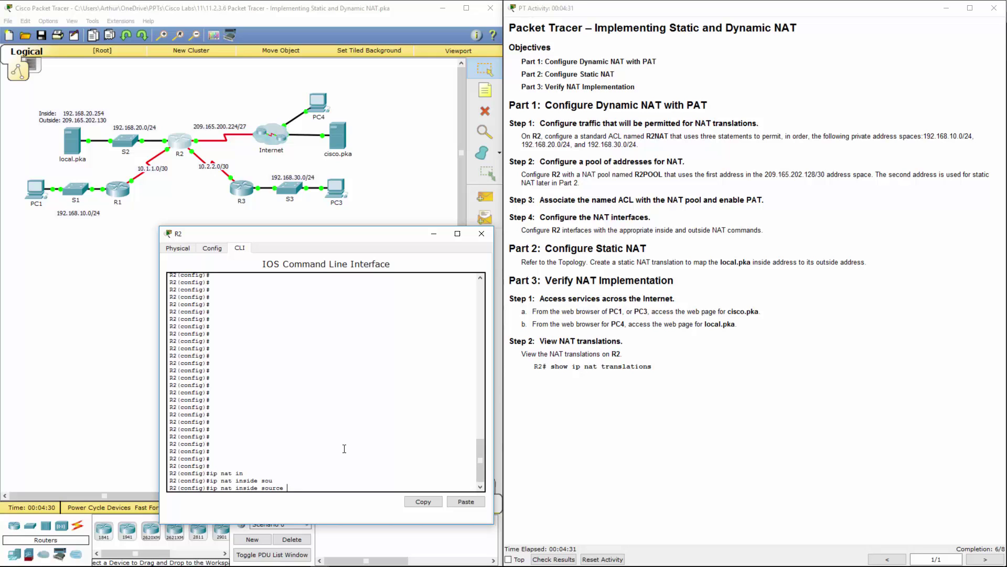
pyautogui.write('sta')
pyautogui.press('Tab')
pyautogui.write('2.1')
pyautogui.write('68.20.')
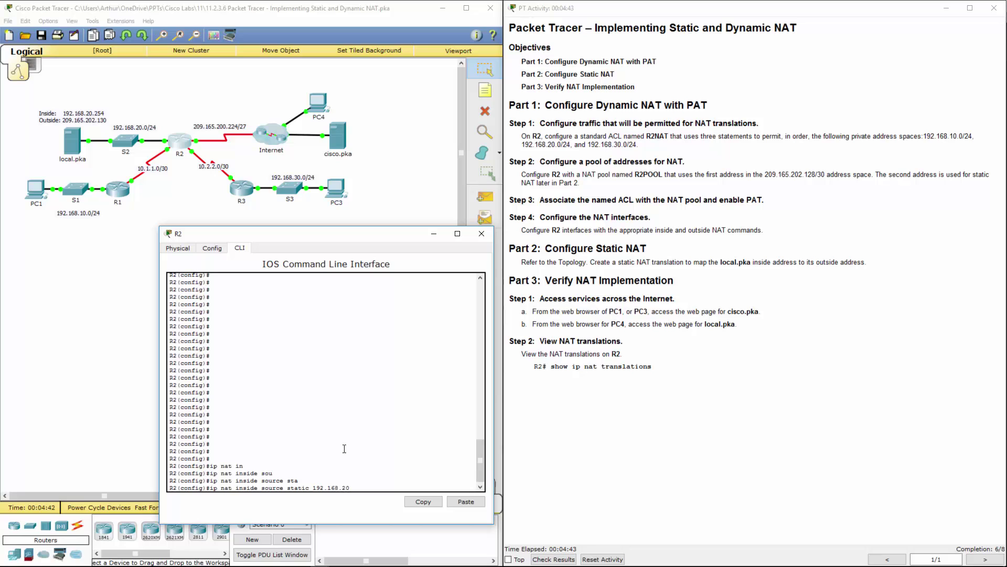
pyautogui.write('254')
pyautogui.write(' 20')
pyautogui.write('9.165')
pyautogui.write('.202.131')
pyautogui.press('Return')
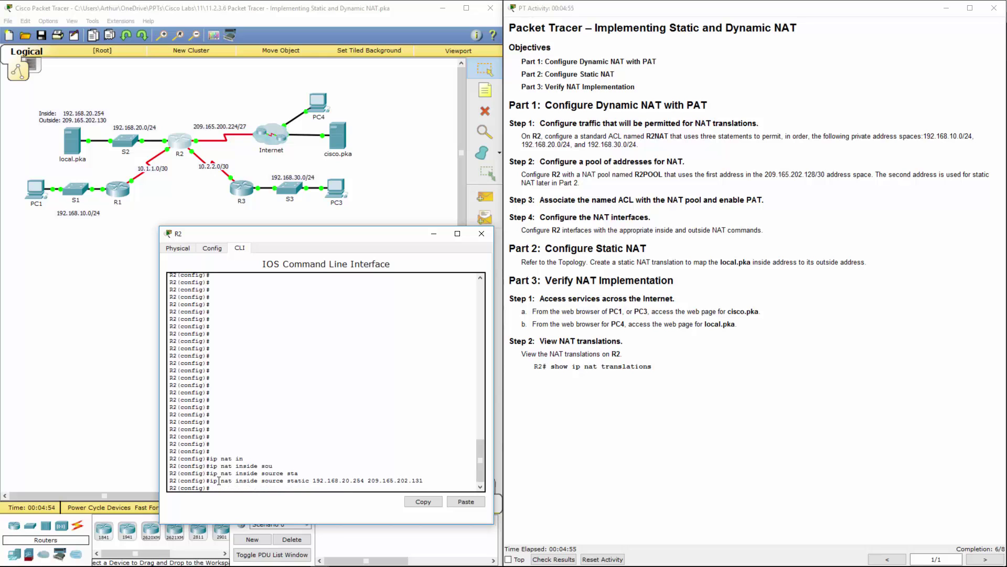
# Review the Part 2 static NAT instruction about the local.pka server.
pyautogui.moveTo(425, 481); pyautogui.dragTo(366, 481)
pyautogui.click(595, 265)
pyautogui.moveTo(591, 262); pyautogui.dragTo(854, 261)
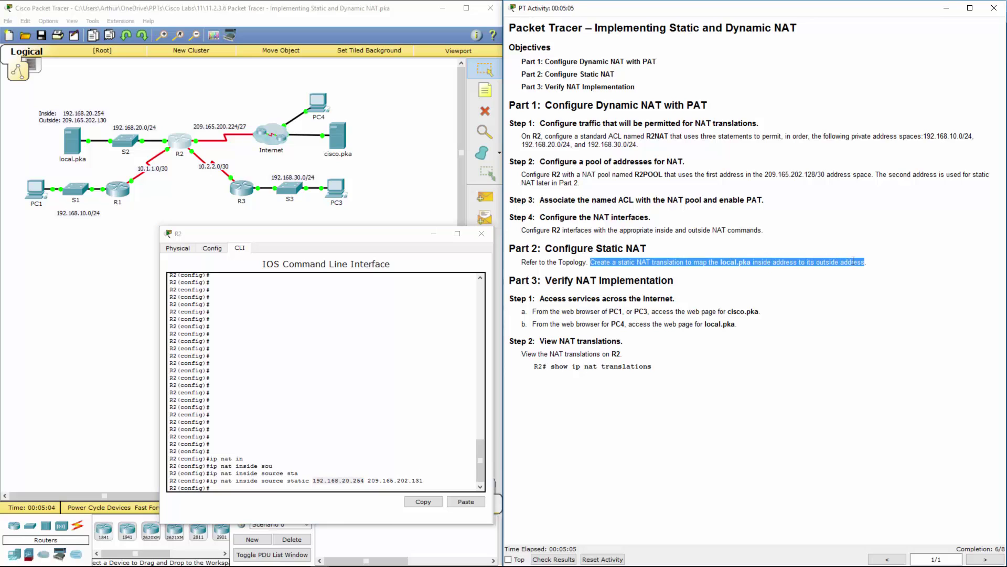
pyautogui.click(722, 263)
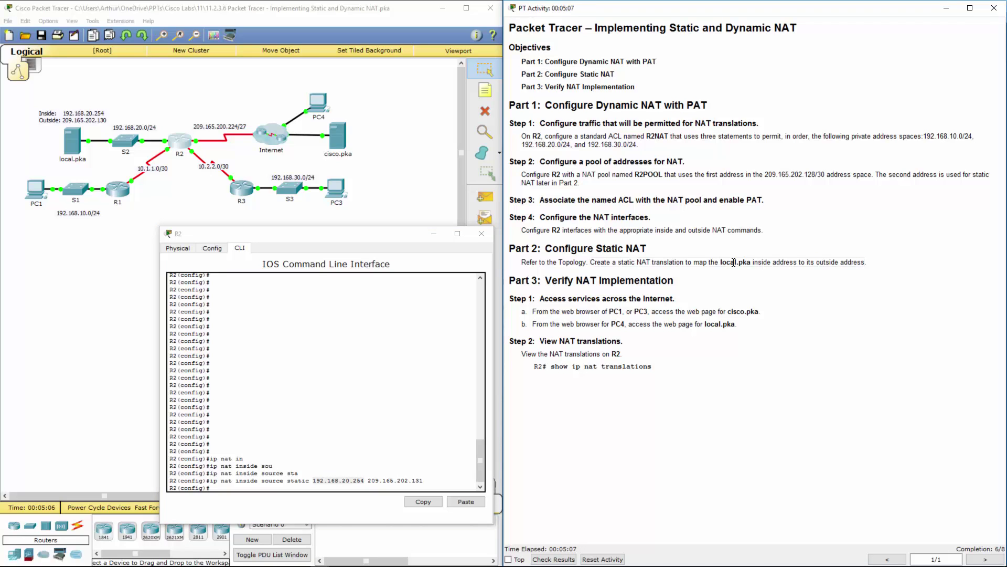
pyautogui.moveTo(720, 262); pyautogui.dragTo(752, 262)
pyautogui.moveTo(481, 453); pyautogui.dragTo(487, 402)
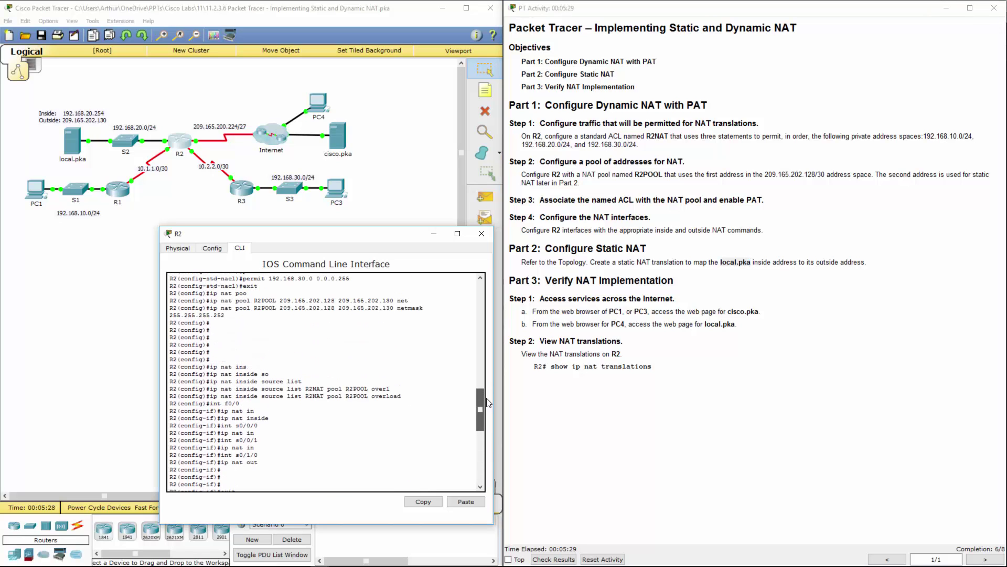
pyautogui.doubleClick(387, 308)
pyautogui.click(389, 307)
pyautogui.doubleClick(327, 308)
pyautogui.click(599, 288)
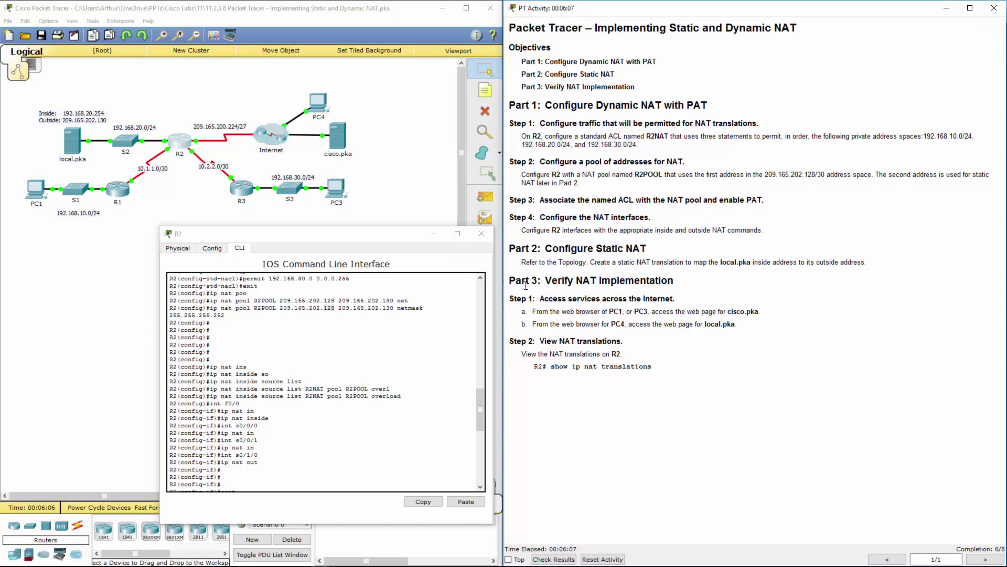
pyautogui.moveTo(528, 280); pyautogui.dragTo(710, 281)
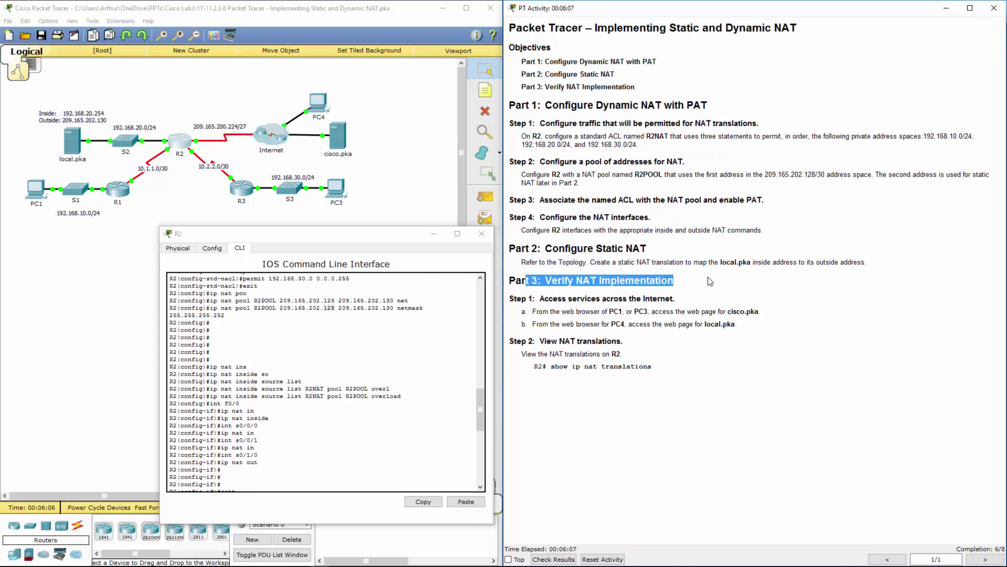
# Close R2, then load local.pka at 192.168.20.254 in PC1's web browser.
pyautogui.click(479, 236)
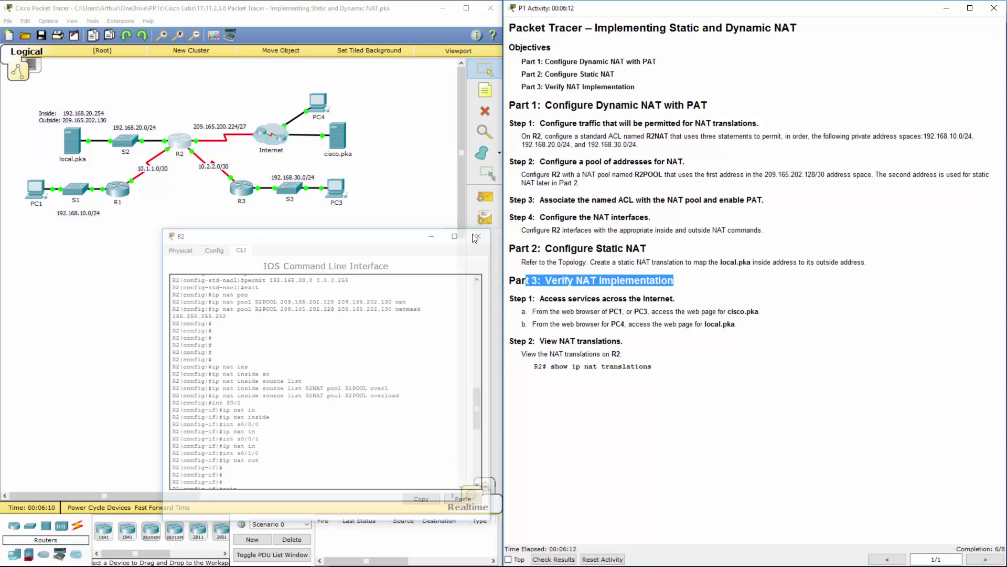
pyautogui.click(598, 280)
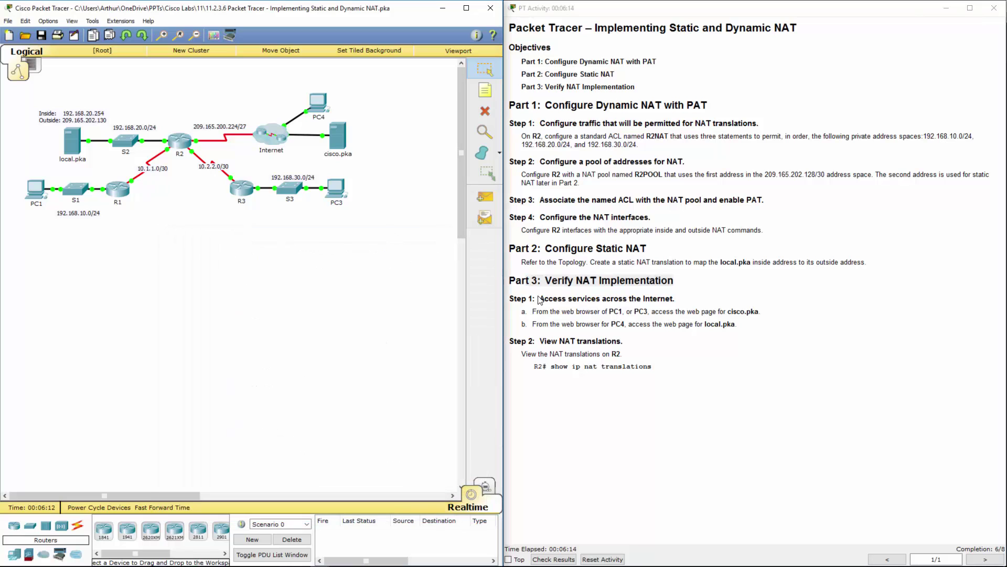
pyautogui.click(35, 193)
pyautogui.click(428, 165)
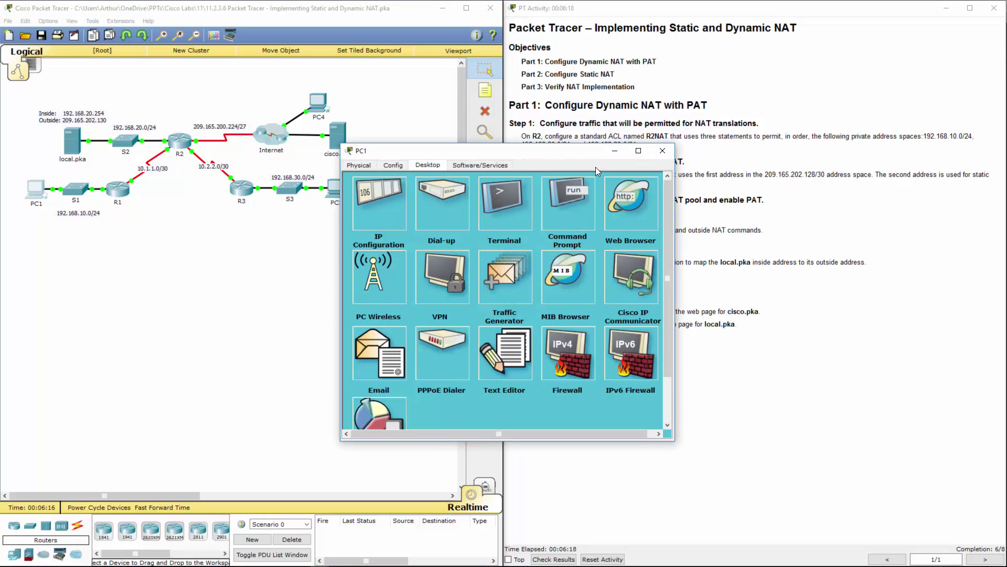
pyautogui.click(573, 198)
pyautogui.moveTo(551, 151); pyautogui.dragTo(333, 206)
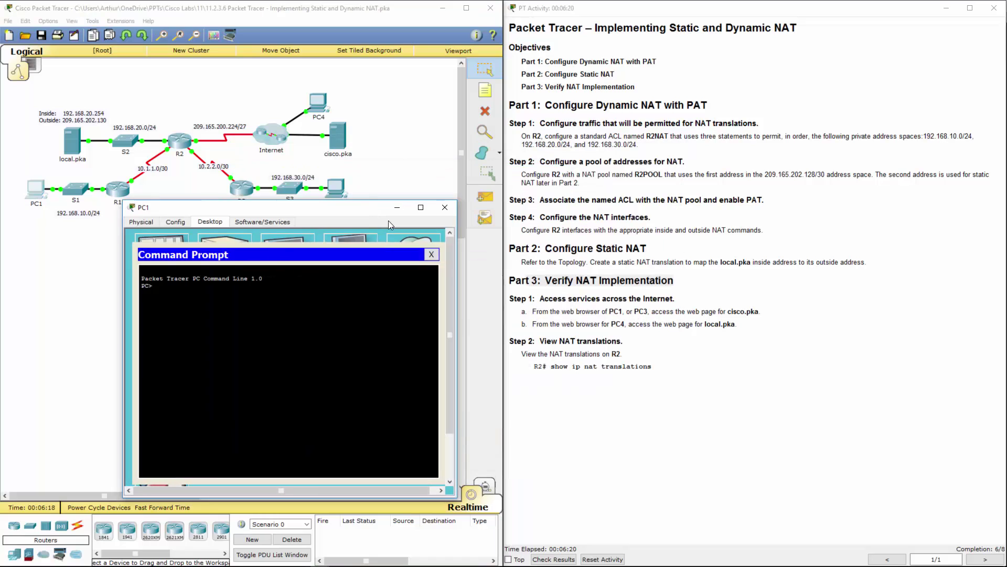
pyautogui.click(432, 250)
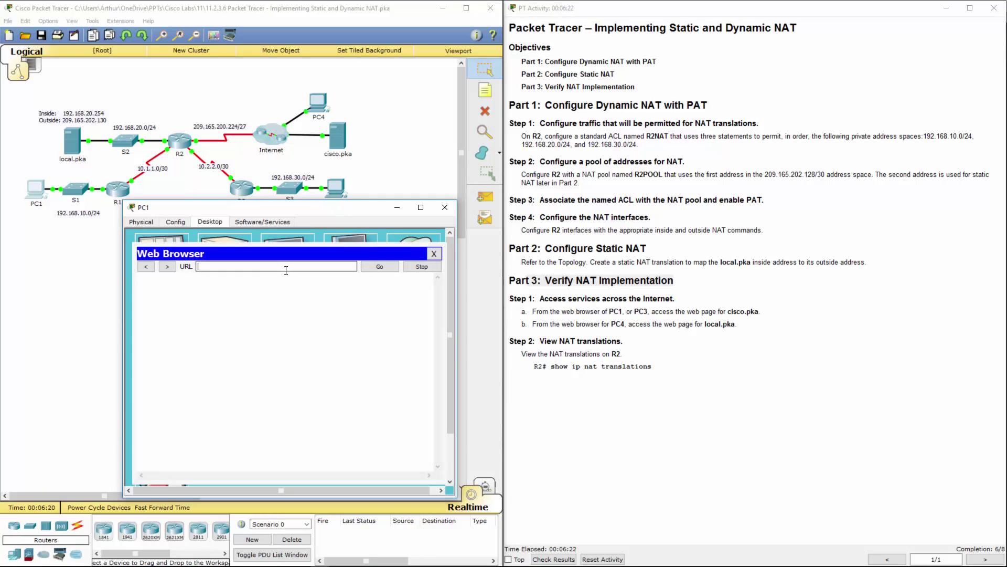
pyautogui.write('192.168.')
pyautogui.write('20.254')
pyautogui.press('Return')
pyautogui.moveTo(256, 268); pyautogui.dragTo(217, 268)
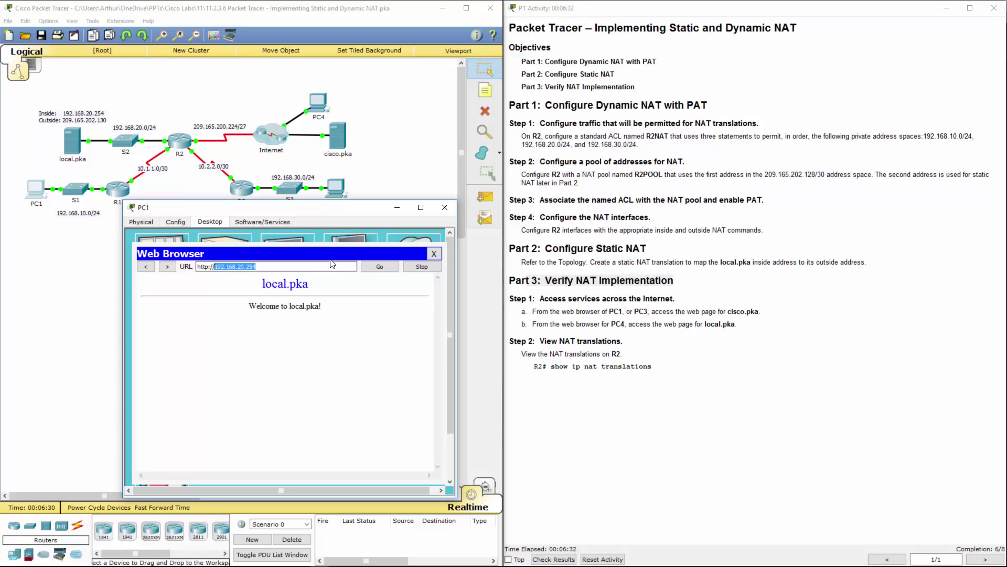
pyautogui.click(433, 254)
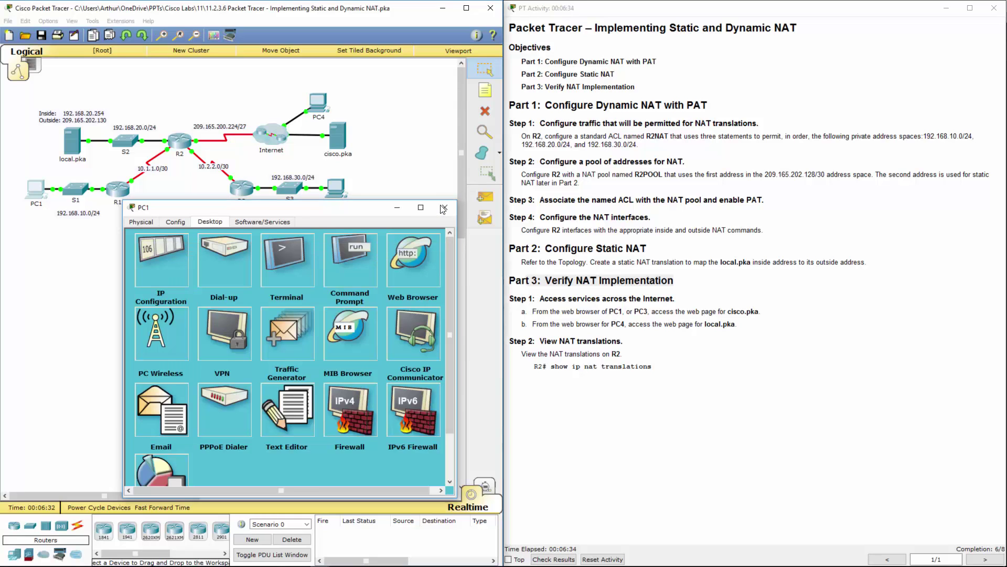
# Reopen PC1's web browser, load local.pka via 209.165.202.131, and close PC1.
pyautogui.click(445, 207)
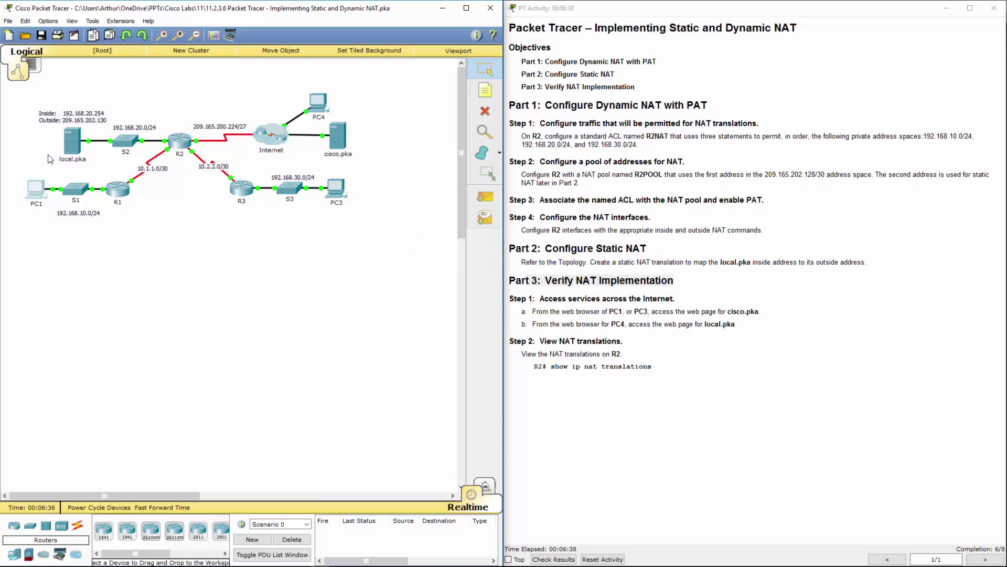
pyautogui.click(36, 189)
pyautogui.click(629, 206)
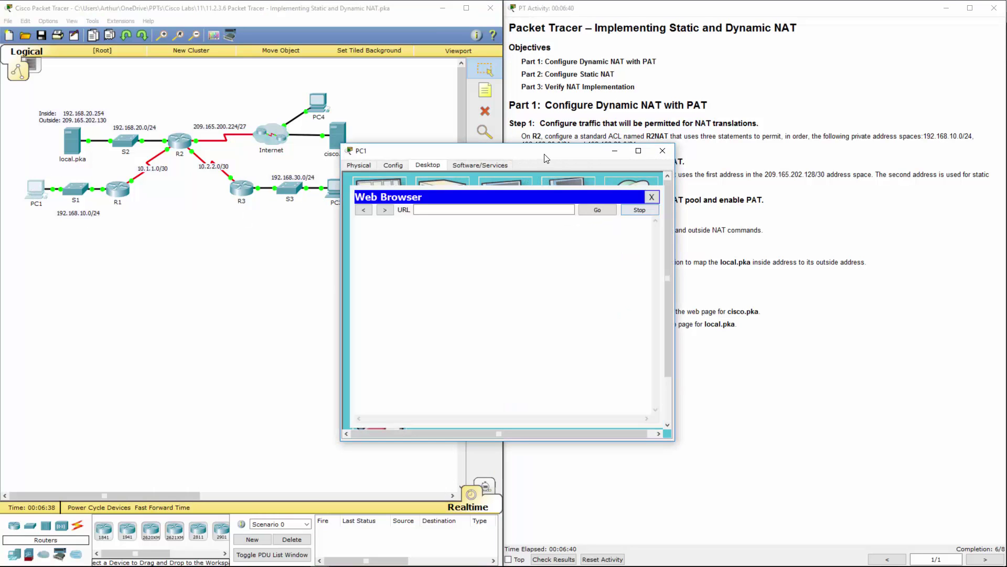
pyautogui.moveTo(488, 150); pyautogui.dragTo(244, 242)
pyautogui.click(236, 302)
pyautogui.click(195, 305)
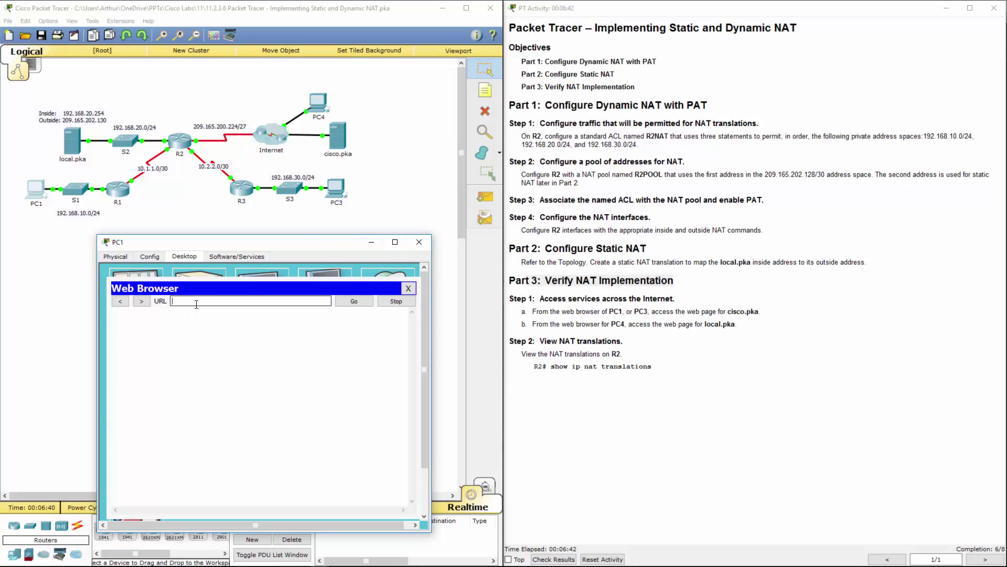
pyautogui.write('209.')
pyautogui.write('165.')
pyautogui.write('202.131')
pyautogui.press('Return')
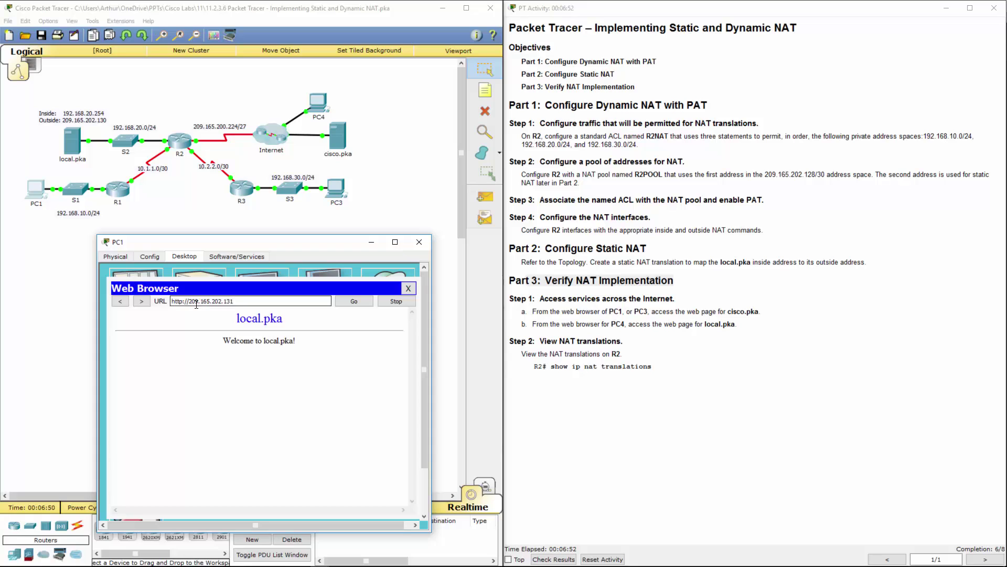
pyautogui.moveTo(233, 302); pyautogui.dragTo(189, 304)
pyautogui.click(419, 242)
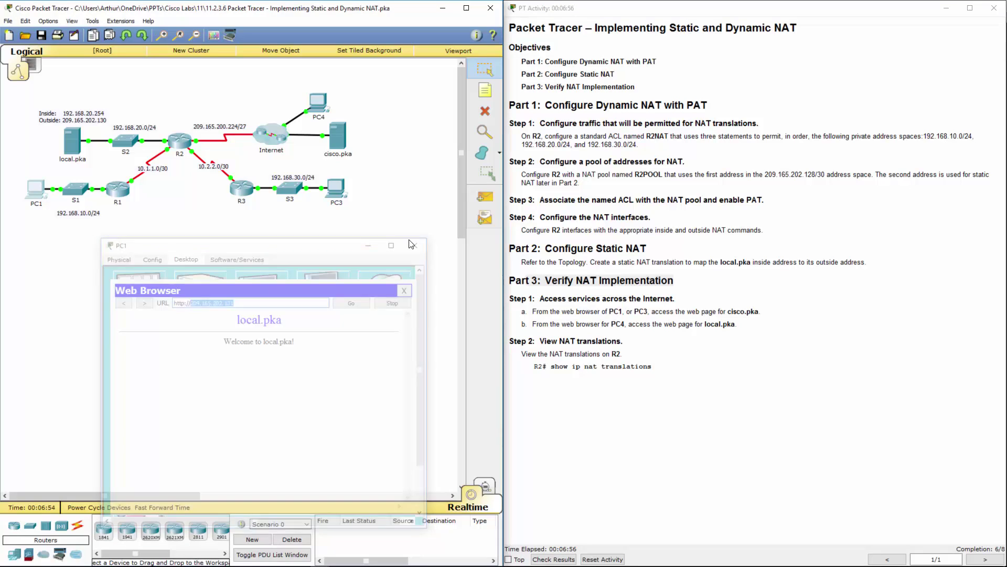
# Load local.pka at 209.165.202.131 in PC3's web browser, then close PC3.
pyautogui.click(340, 189)
pyautogui.click(427, 165)
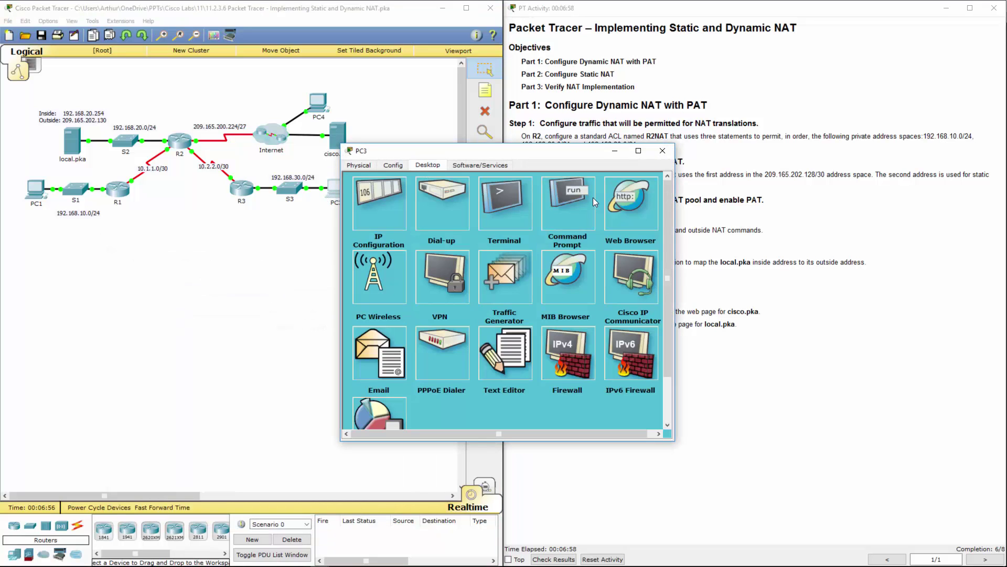
pyautogui.click(631, 205)
pyautogui.click(470, 210)
pyautogui.write('209.165.202.131')
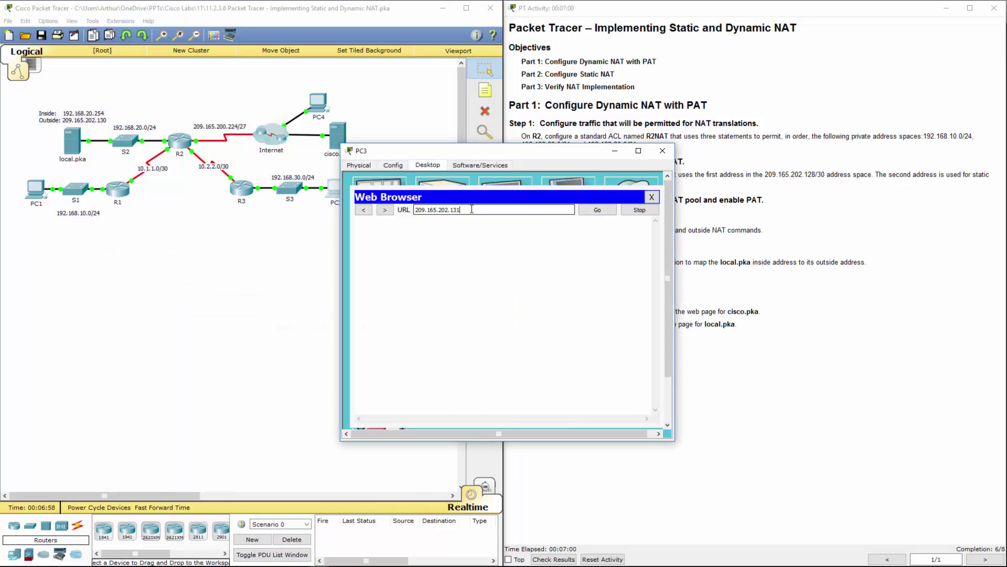
pyautogui.press('Return')
pyautogui.moveTo(559, 151); pyautogui.dragTo(302, 246)
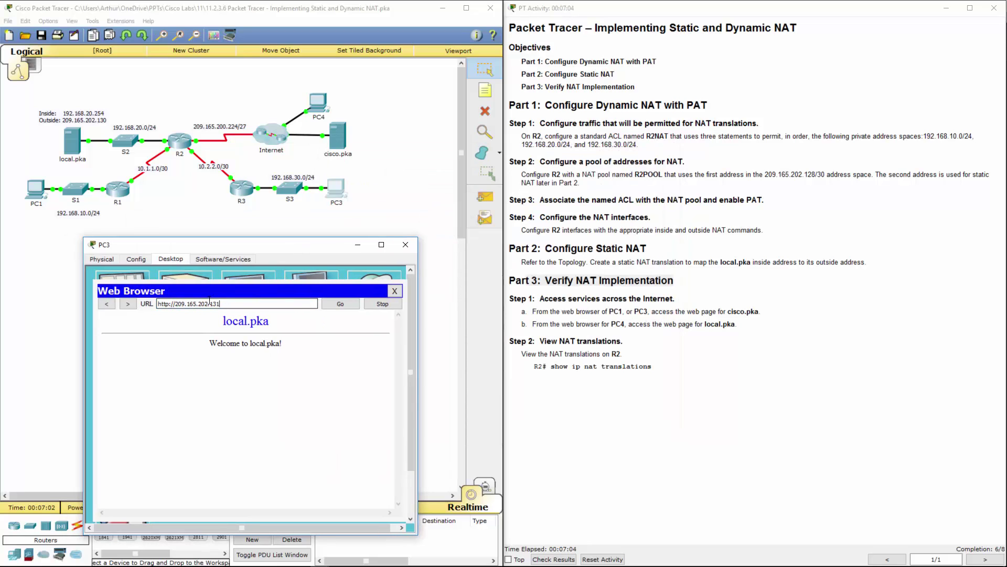
pyautogui.click(405, 244)
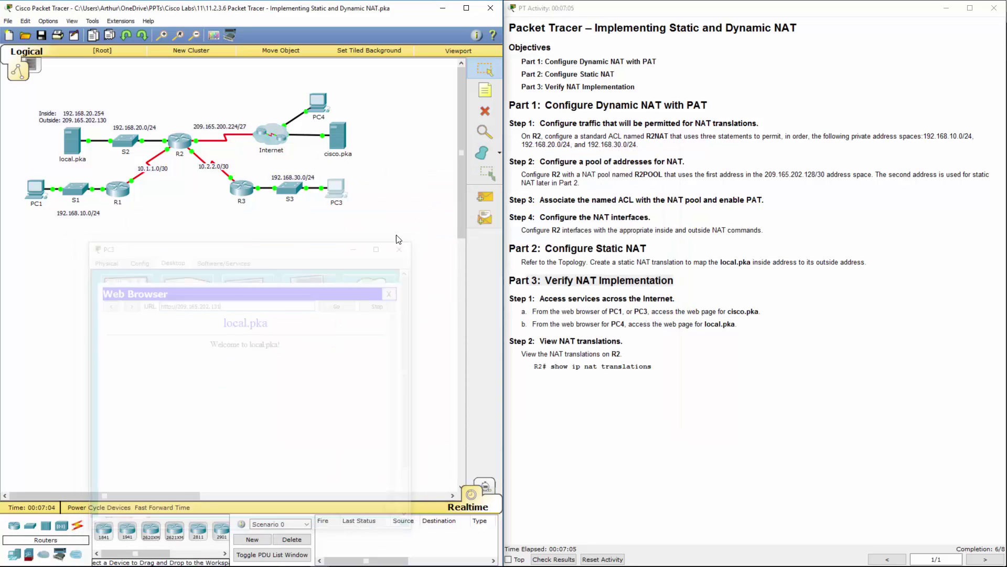
# Load local.pka at 209.165.202.131 in PC4's web browser, then close PC4.
pyautogui.doubleClick(319, 106)
pyautogui.click(428, 165)
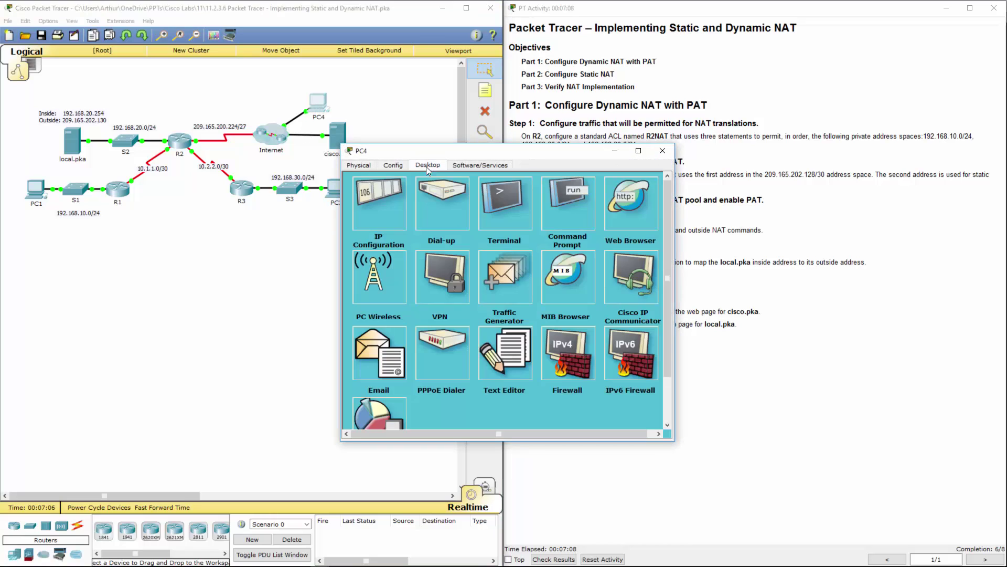
pyautogui.click(643, 205)
pyautogui.write('209.165.202.131')
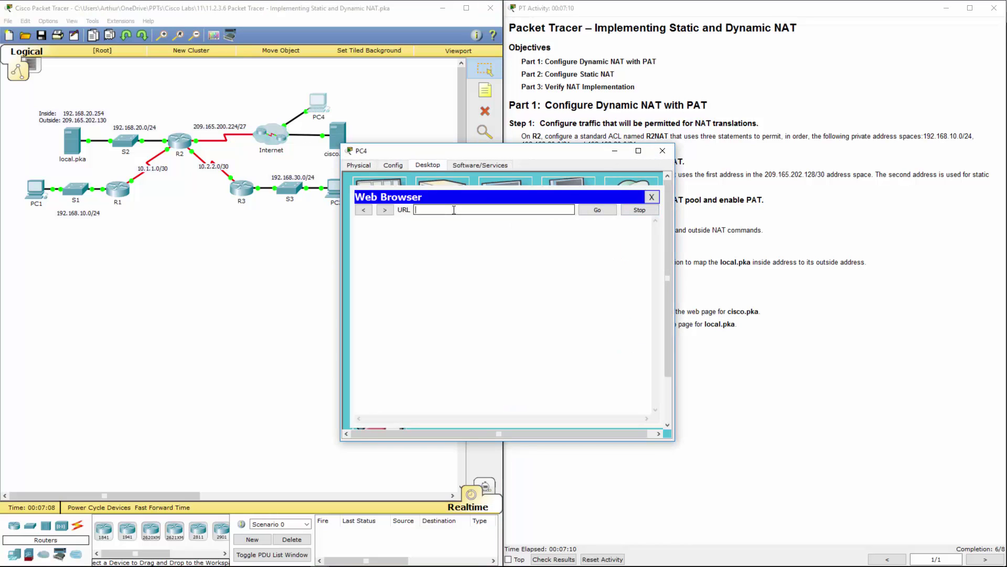
pyautogui.press('Return')
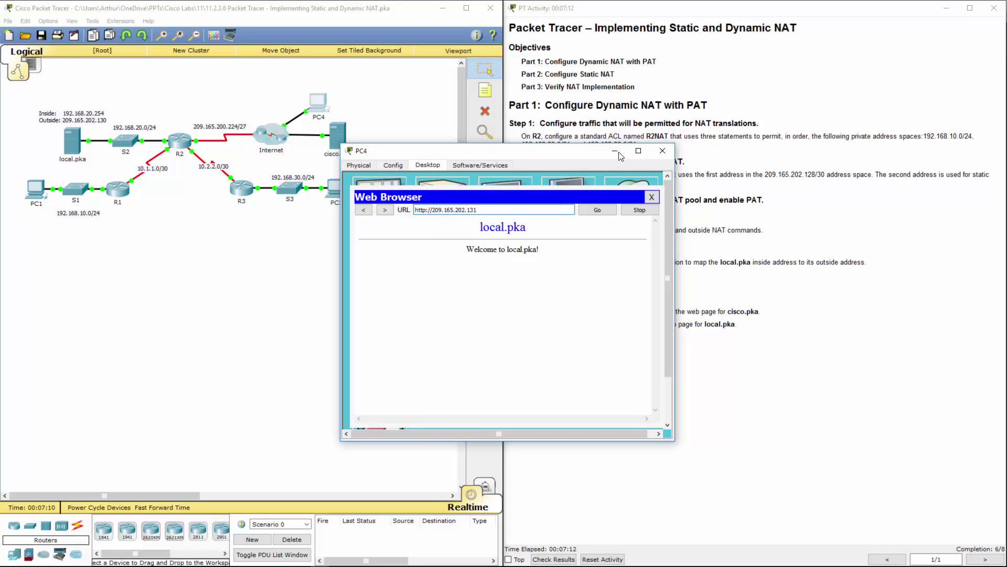
pyautogui.click(661, 151)
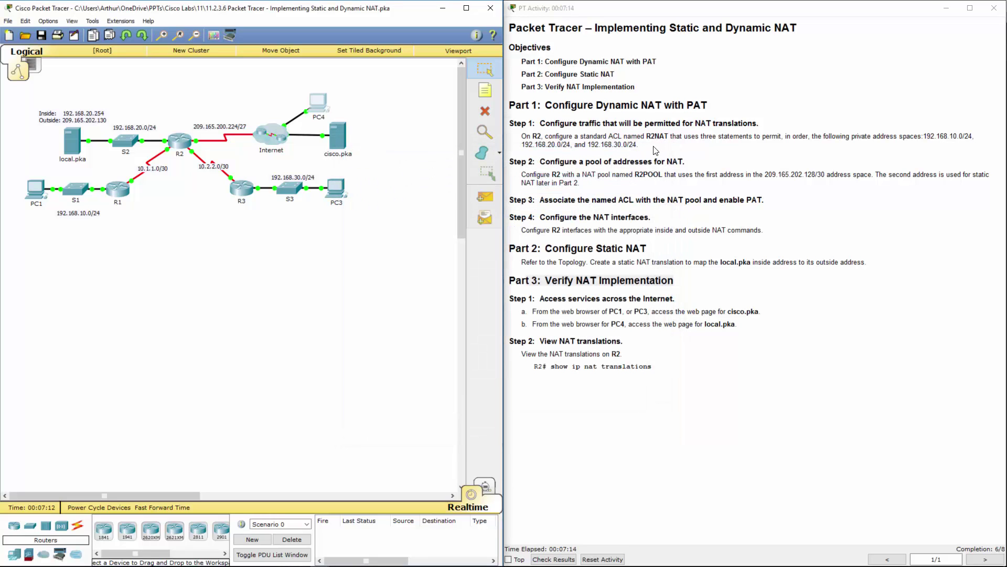
pyautogui.click(713, 223)
pyautogui.moveTo(662, 280); pyautogui.dragTo(842, 262)
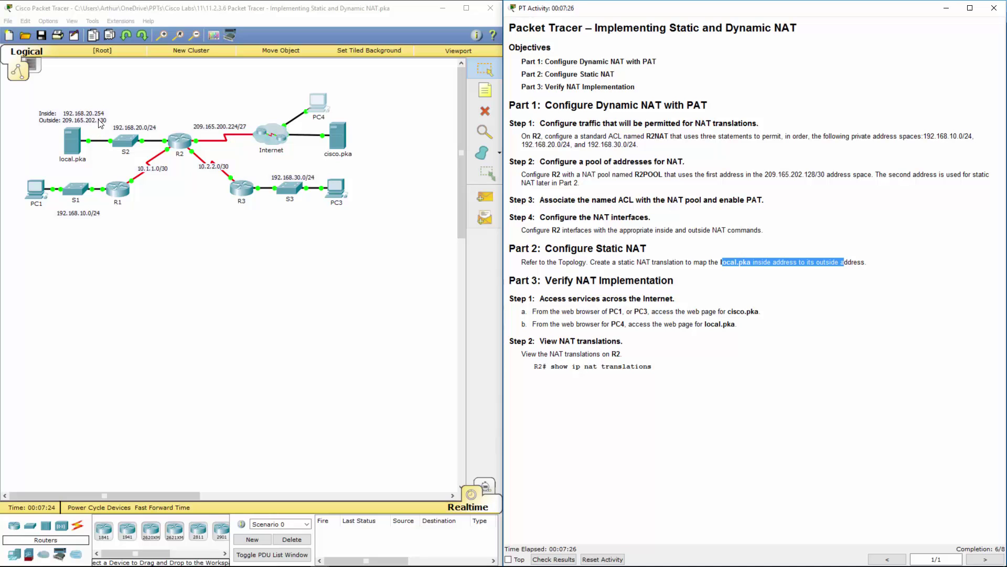
pyautogui.click(181, 149)
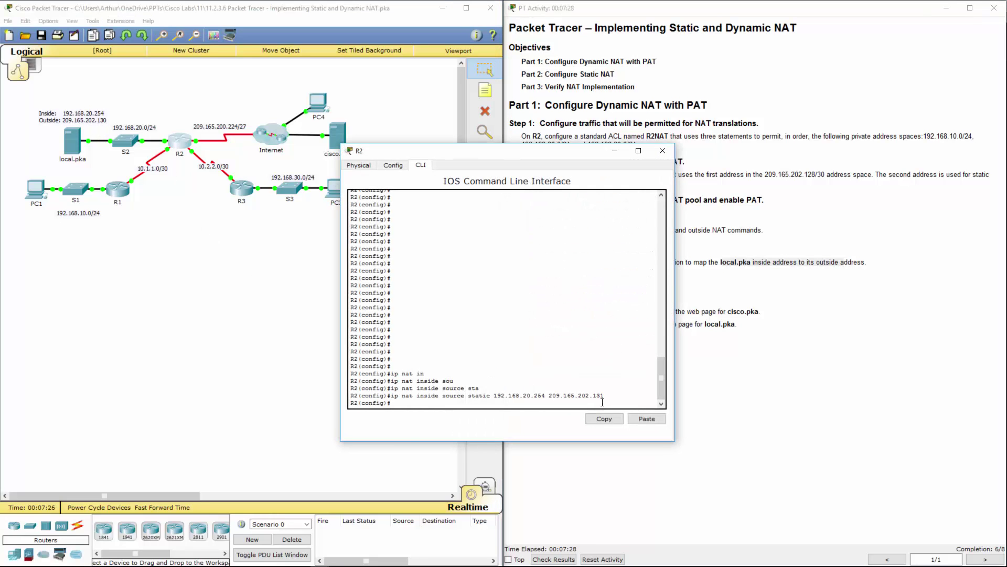
pyautogui.moveTo(604, 395); pyautogui.dragTo(549, 399)
pyautogui.click(541, 403)
pyautogui.moveTo(603, 395); pyautogui.dragTo(580, 399)
pyautogui.click(665, 153)
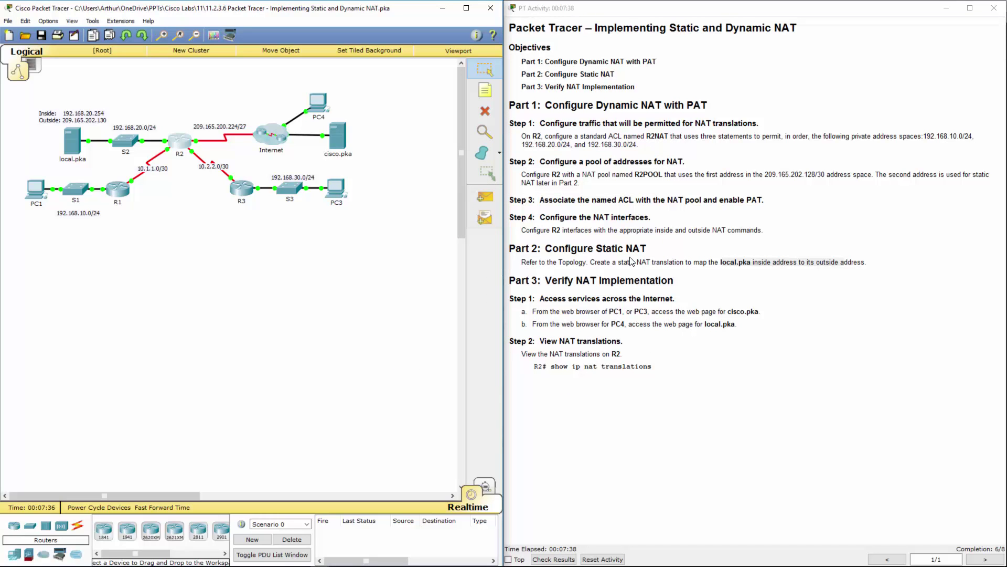
pyautogui.click(763, 372)
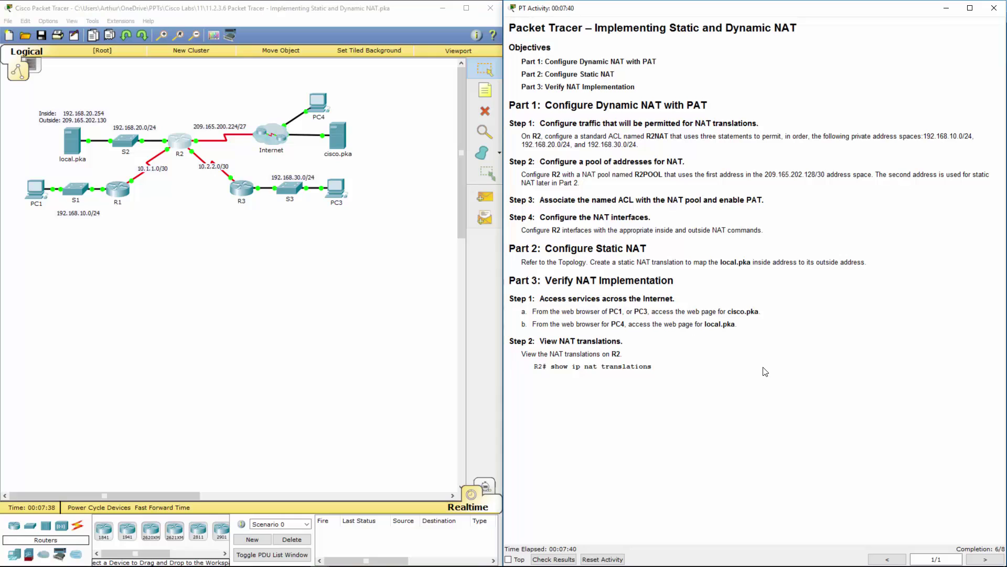